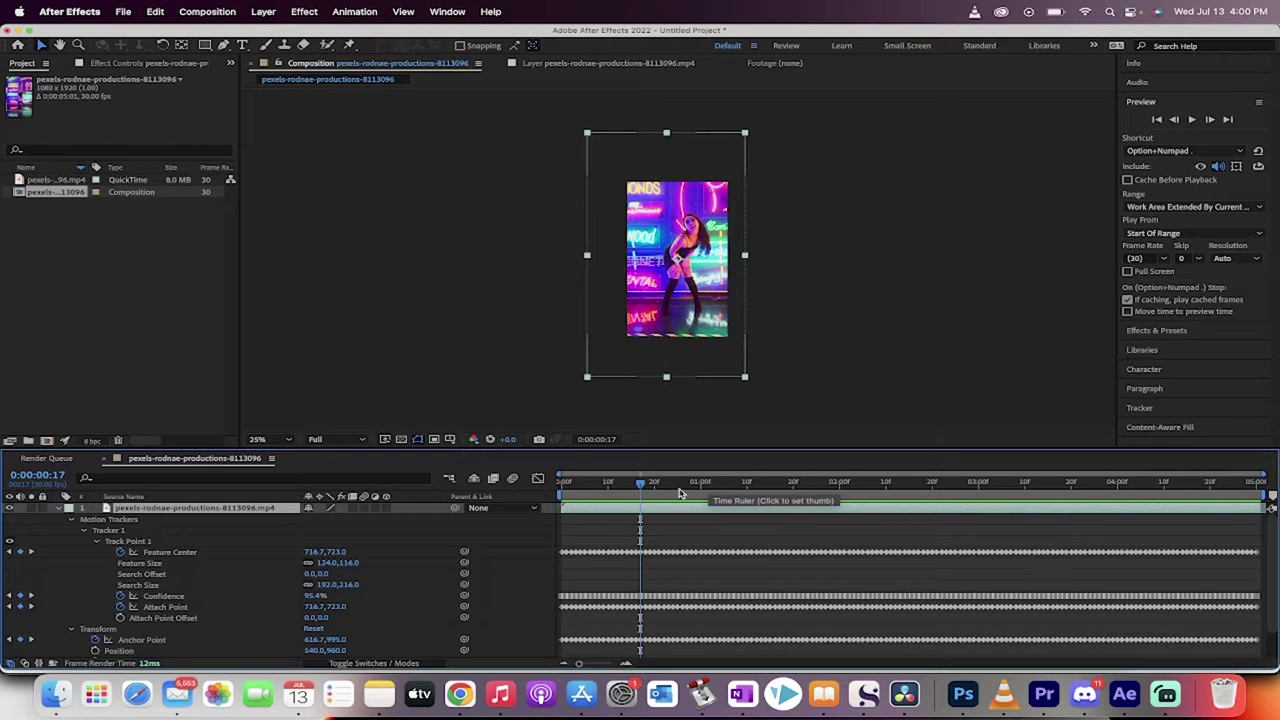
Scrub the timeline to inspect the tracked dance clip at nearby frames.
mouse_move(643, 490)
left_mouse_down()
mouse_move(581, 492)
mouse_move(685, 494)
mouse_move(545, 495)
mouse_move(743, 494)
mouse_move(716, 510)
mouse_move(720, 495)
mouse_move(640, 494)
mouse_move(737, 494)
mouse_move(642, 496)
left_mouse_up()
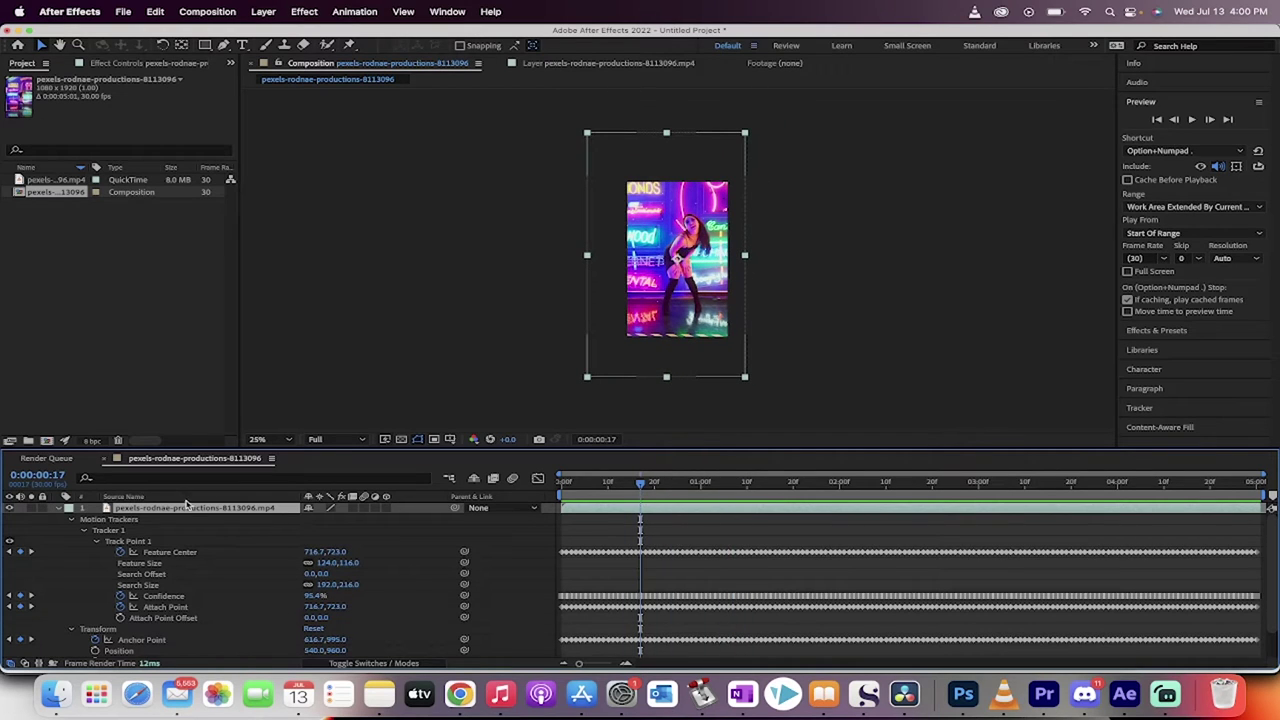
Delete the tracked clip layer and the old composition from the project.
key("Delete")
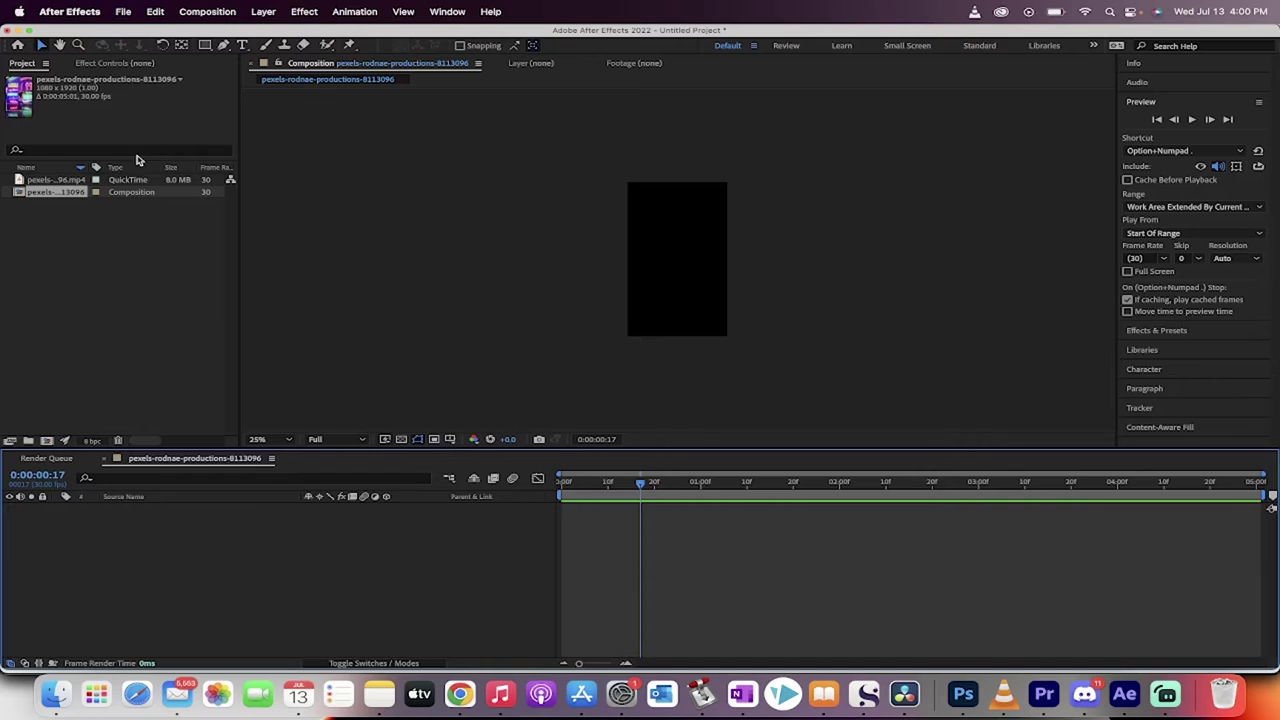
right_click(45, 191)
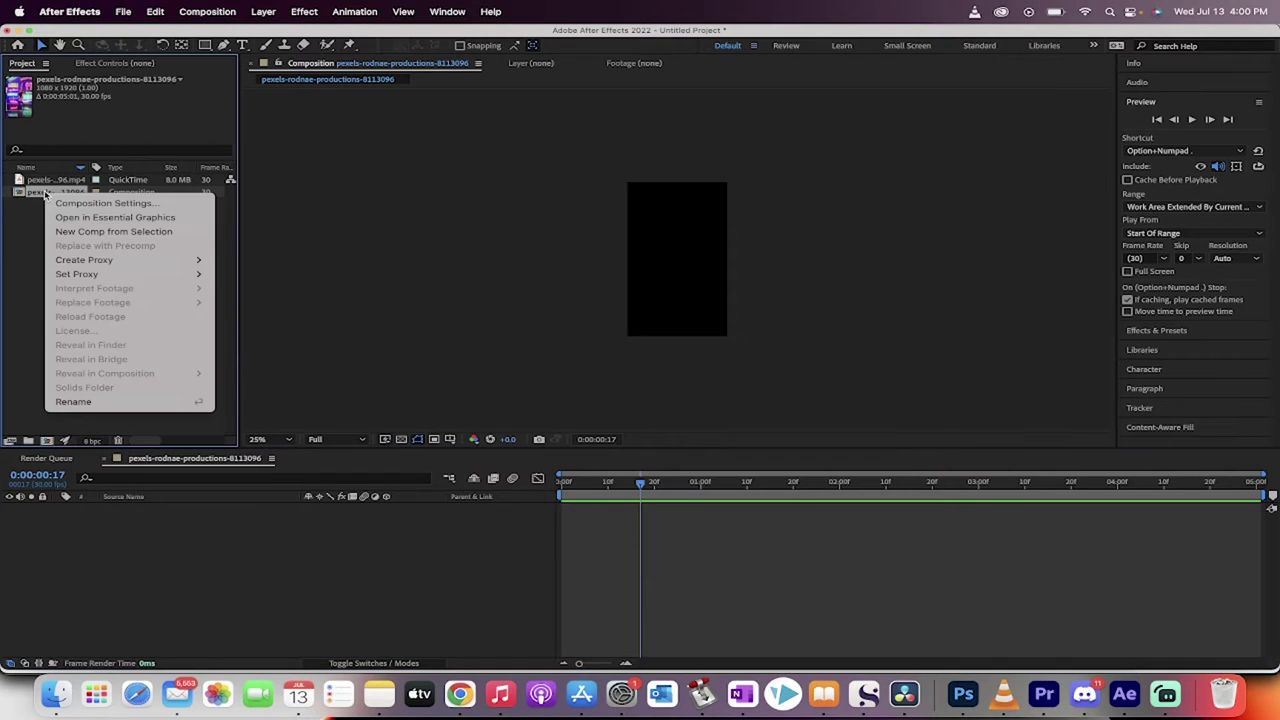
left_click(38, 193)
key("Delete")
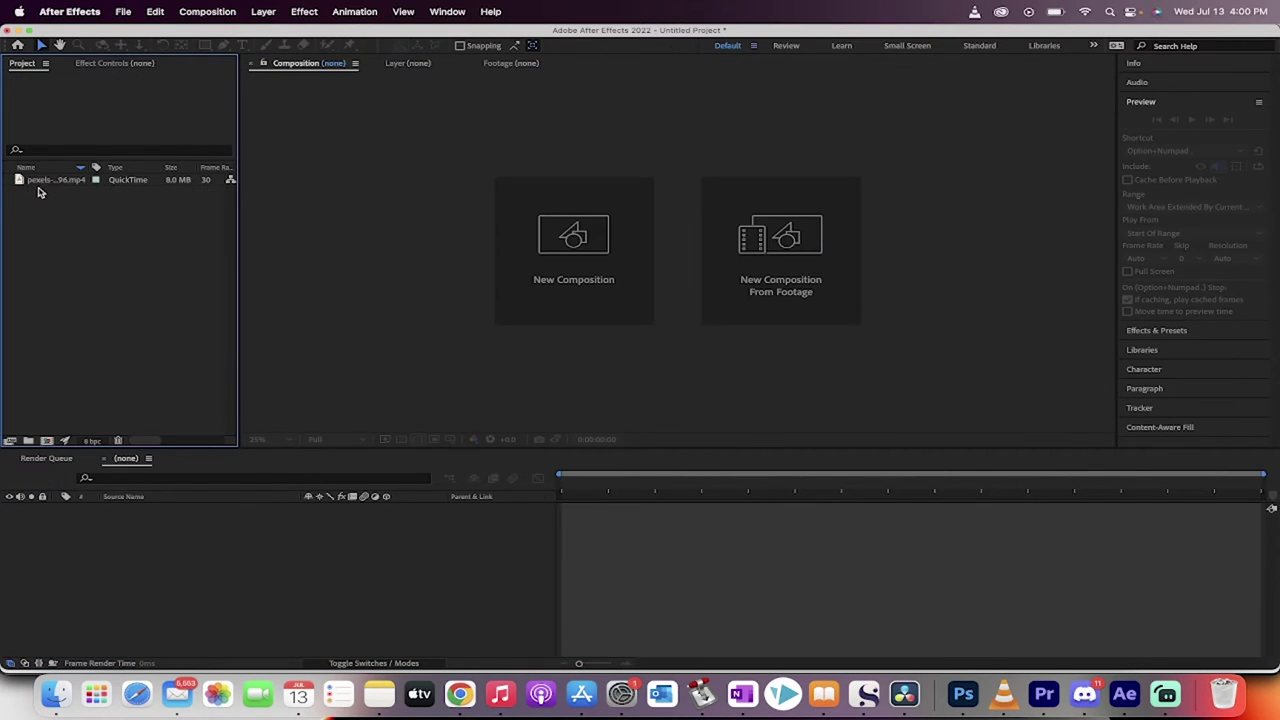
Build a new composition from the dance footage and end its work area near 0:00:02.
left_click_drag(40, 186, 310, 568)
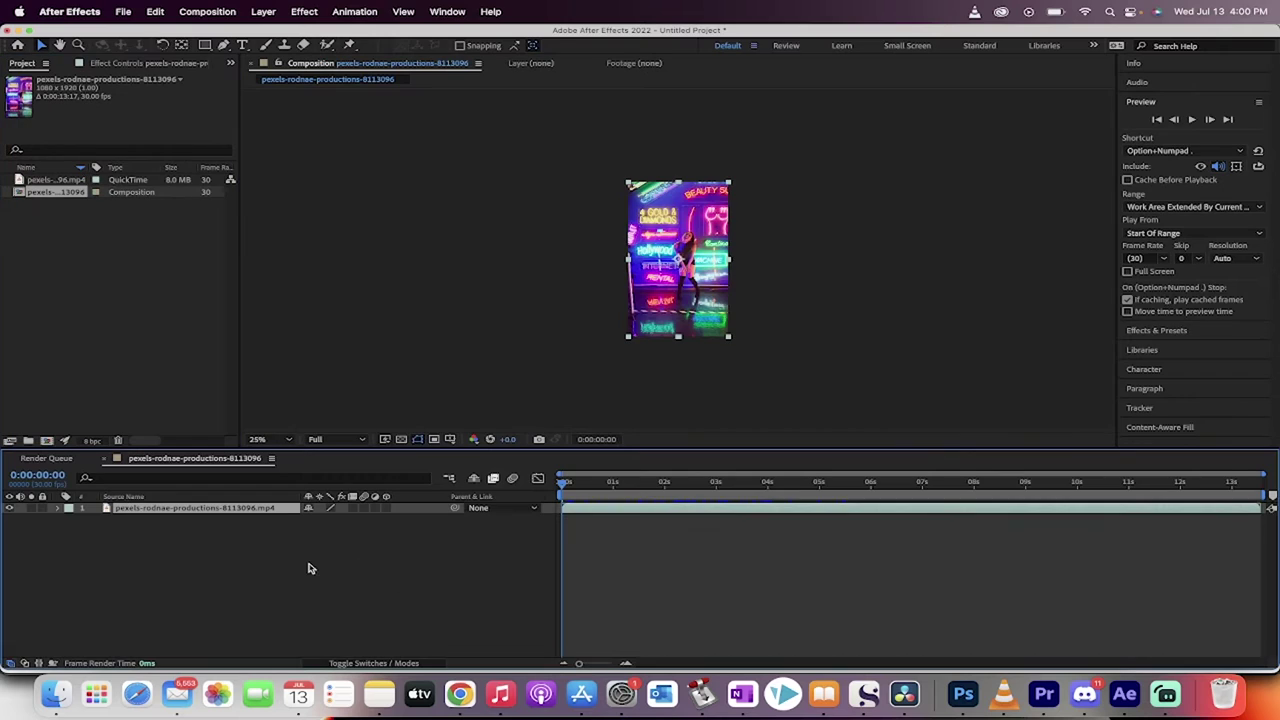
left_click_drag(565, 487, 665, 486)
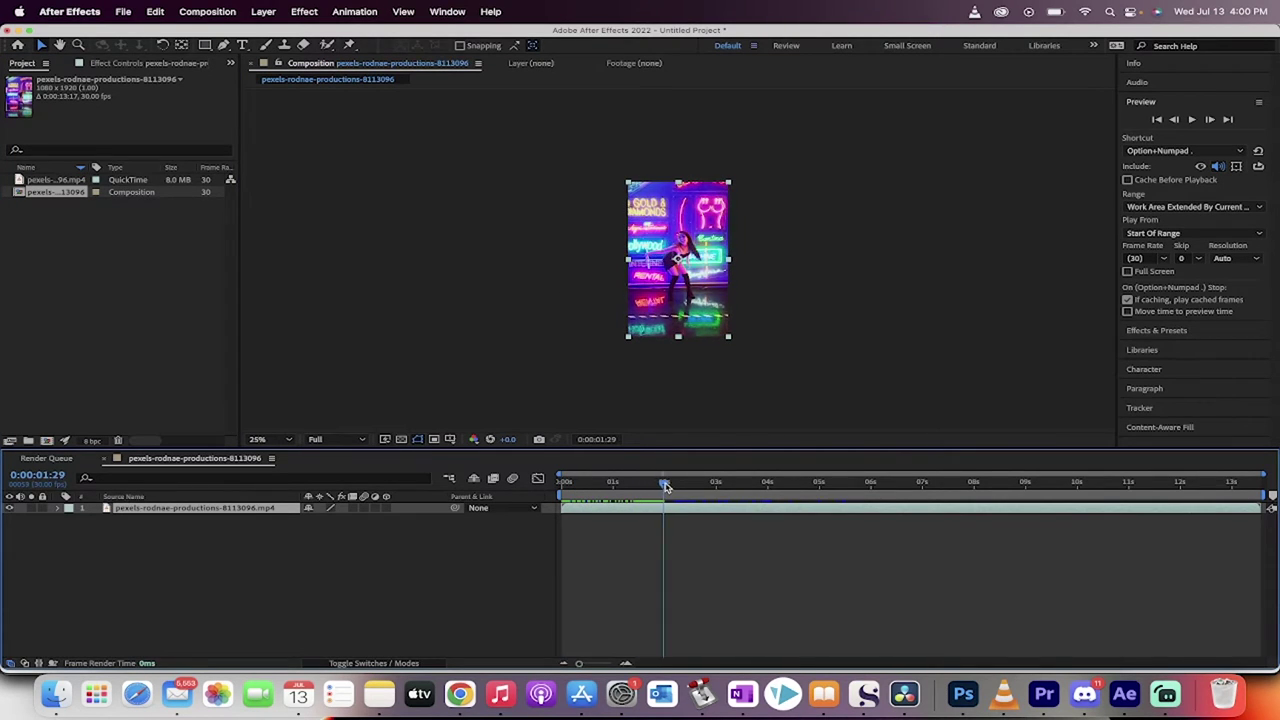
left_click_drag(1270, 495, 682, 494)
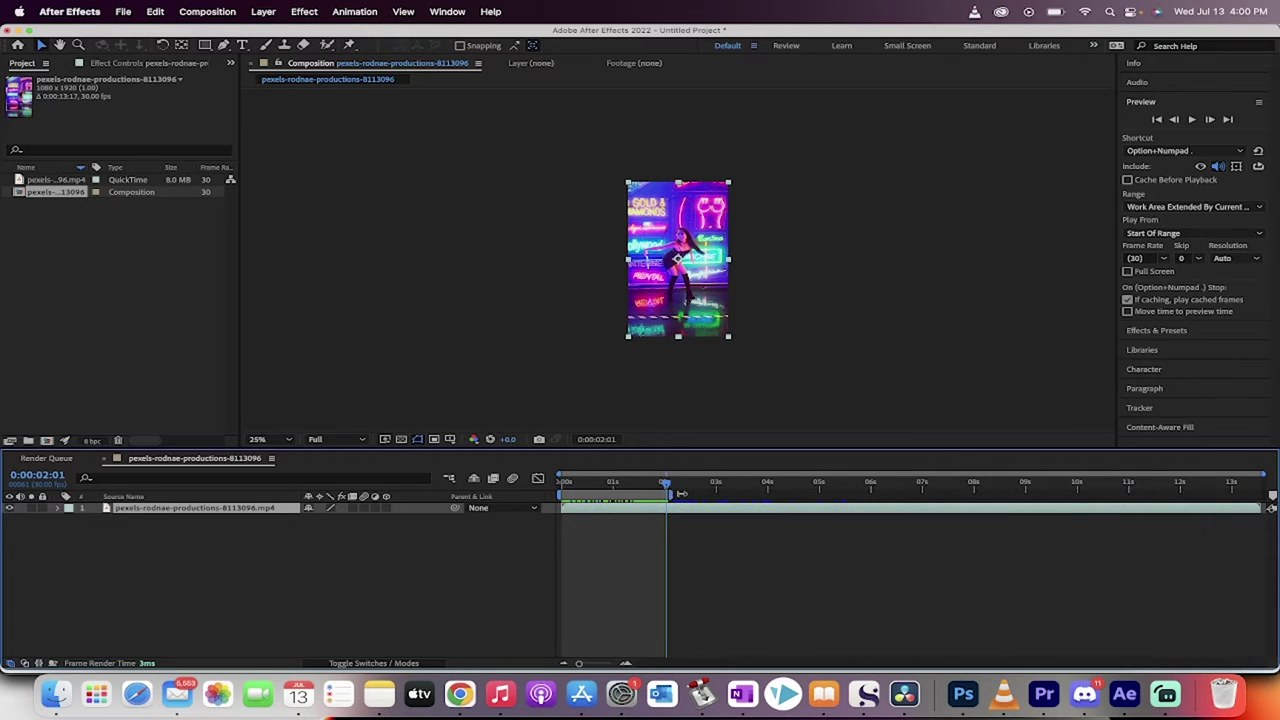
Trim the composition to its two-second work area and return to frame 0.
left_click(207, 11)
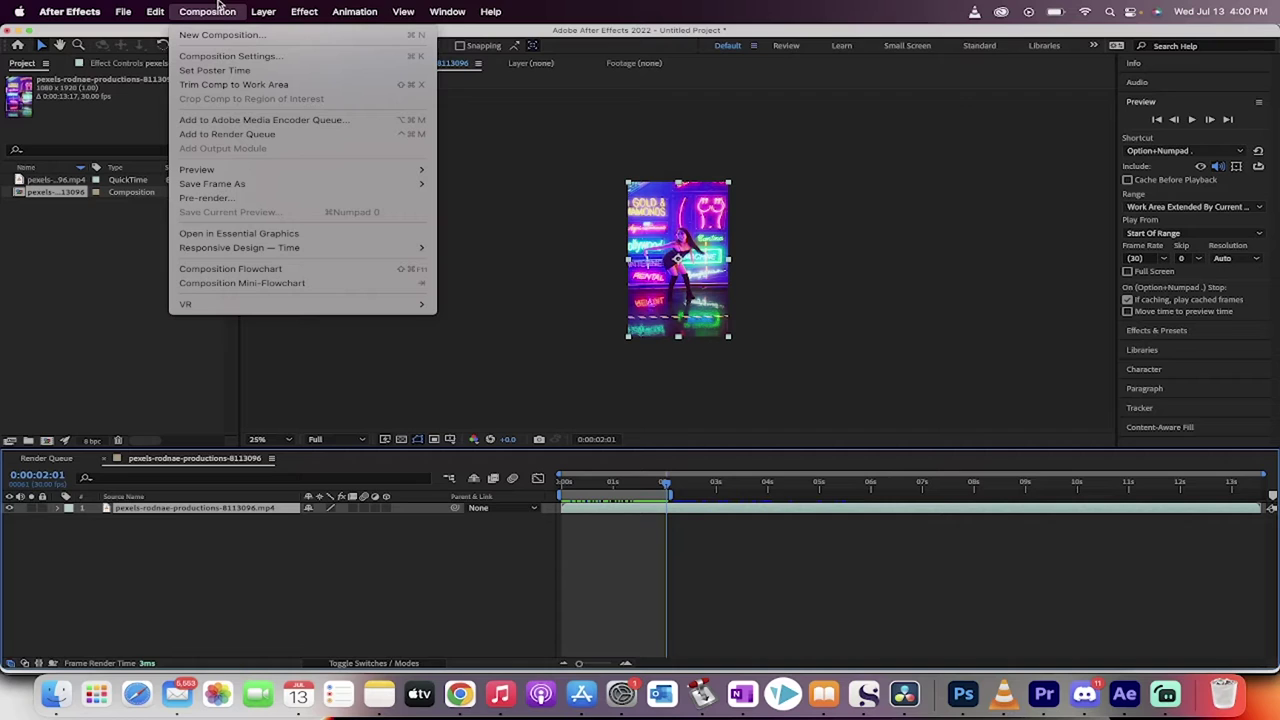
left_click(233, 84)
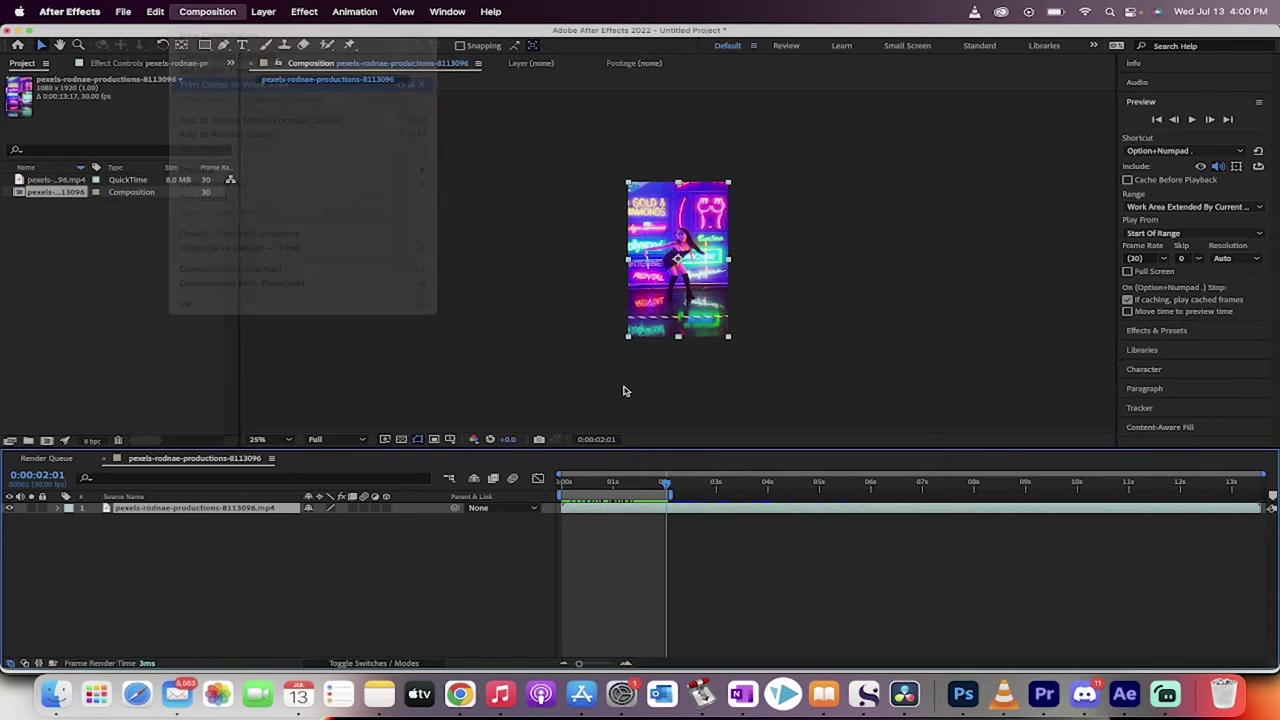
left_click_drag(584, 484, 555, 483)
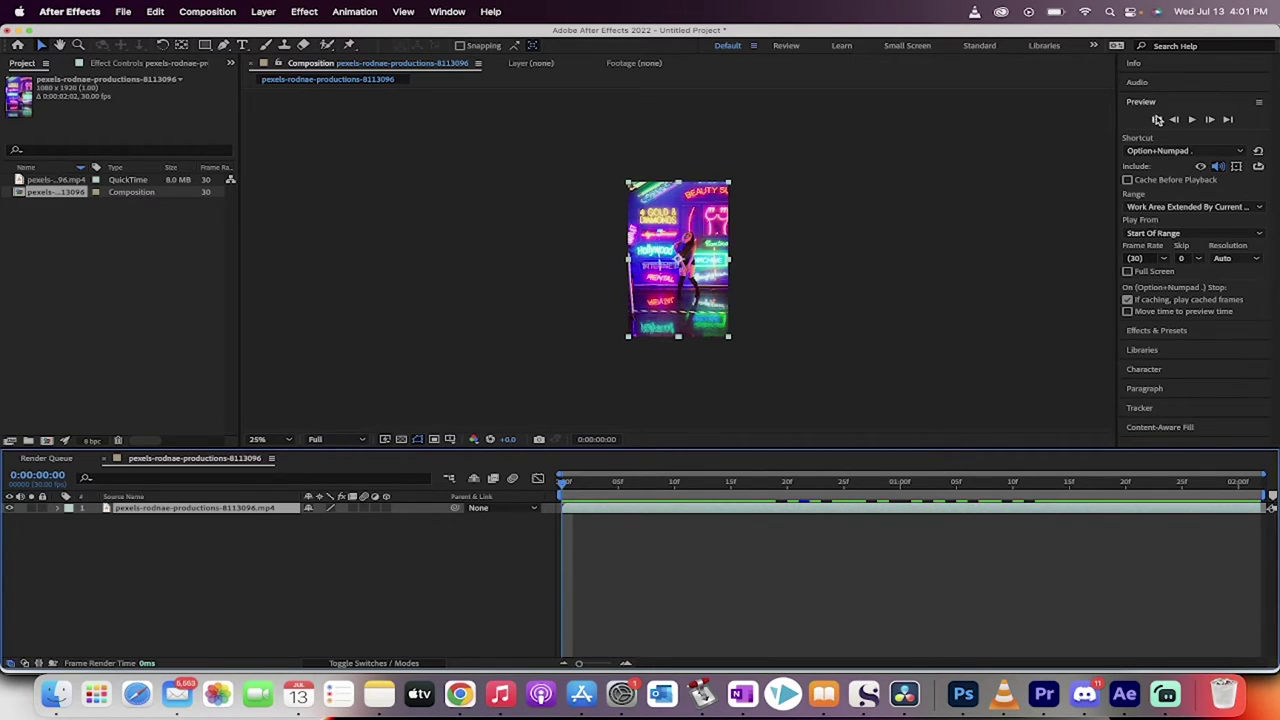
Collapse the preview settings and bring up the Tracker panel in the right dock.
left_click(1157, 104)
left_click(1157, 198)
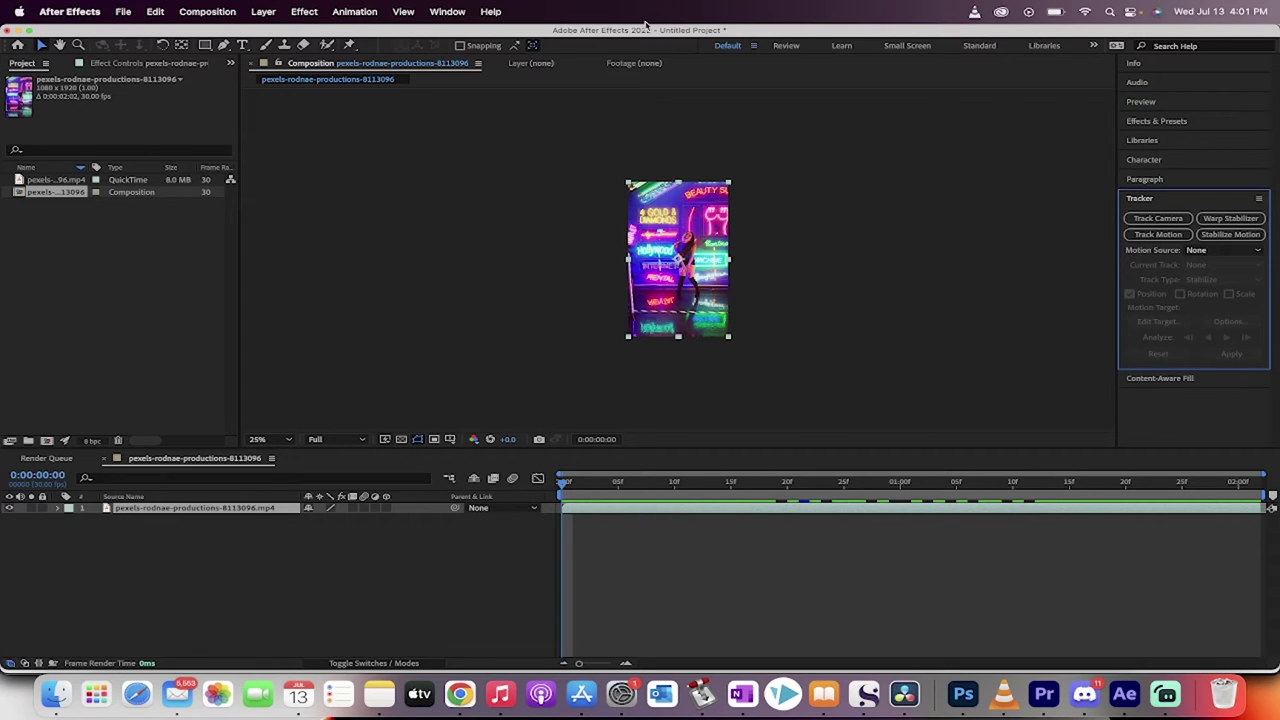
left_click(490, 11)
mouse_move(447, 11)
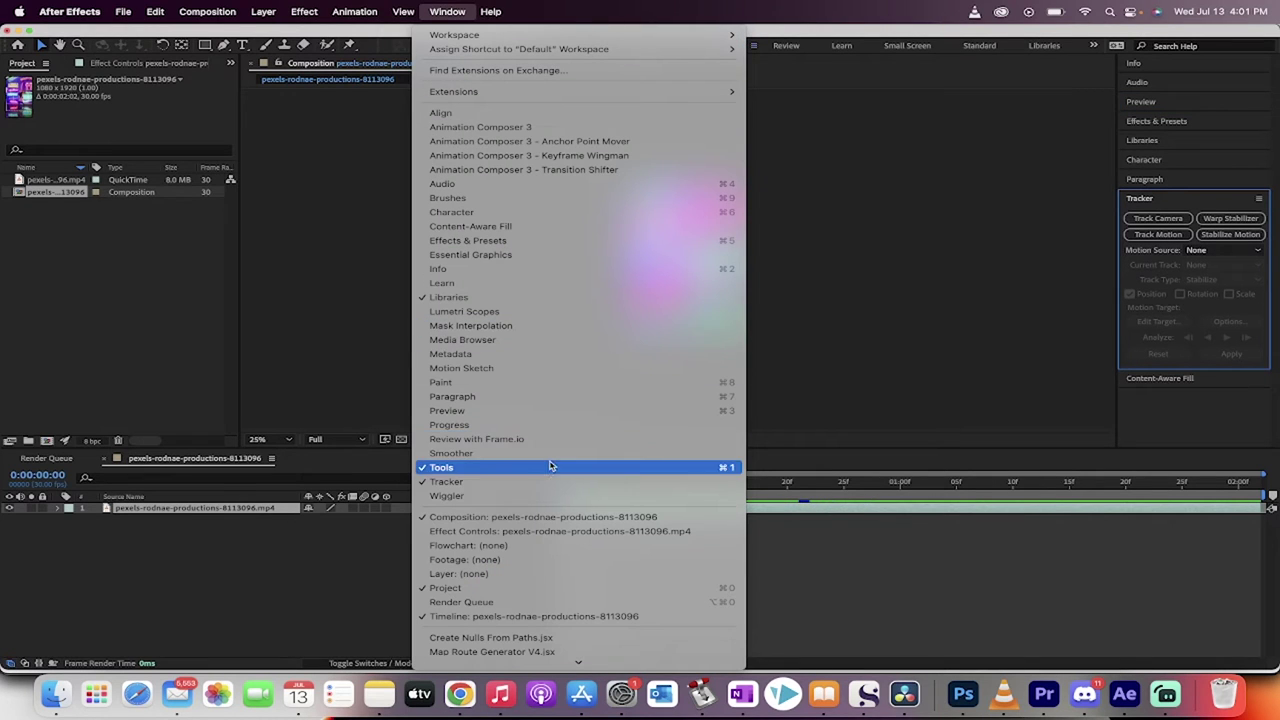
left_click(963, 106)
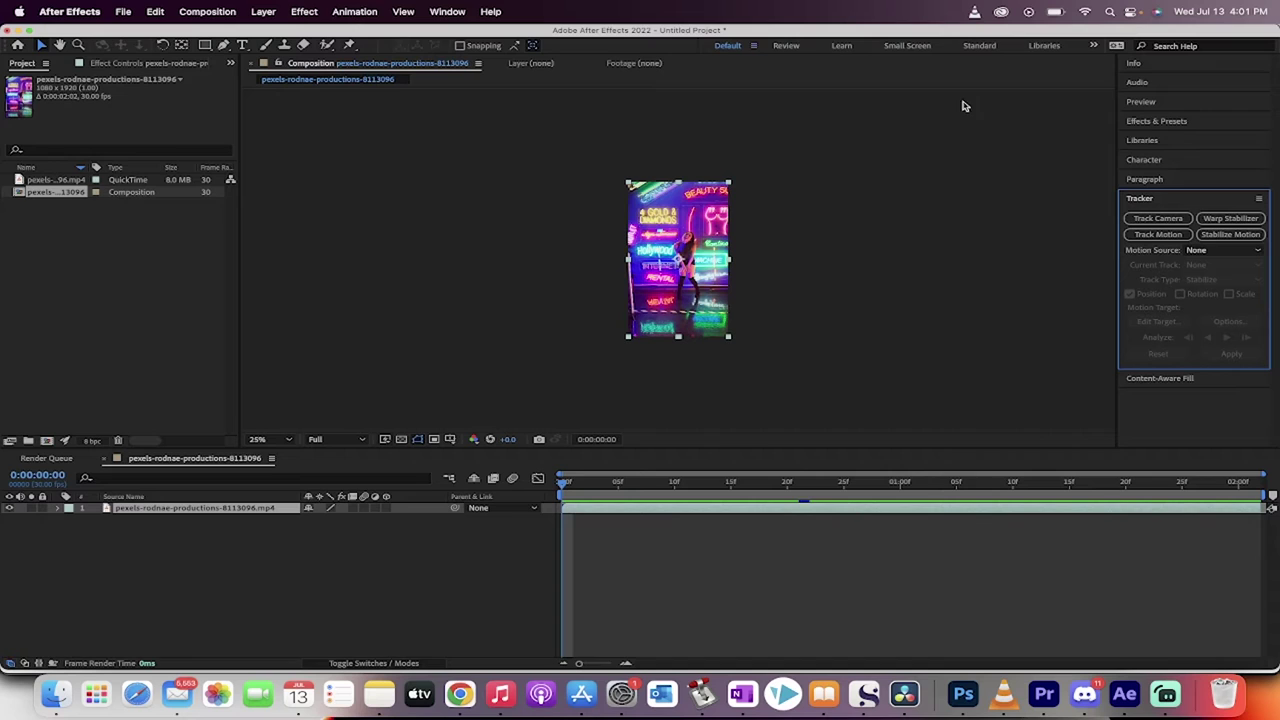
Start a Stabilize Motion track, zoom the Layer view to 50%, and place Track Point 1 on the dancer's face.
left_click(1238, 235)
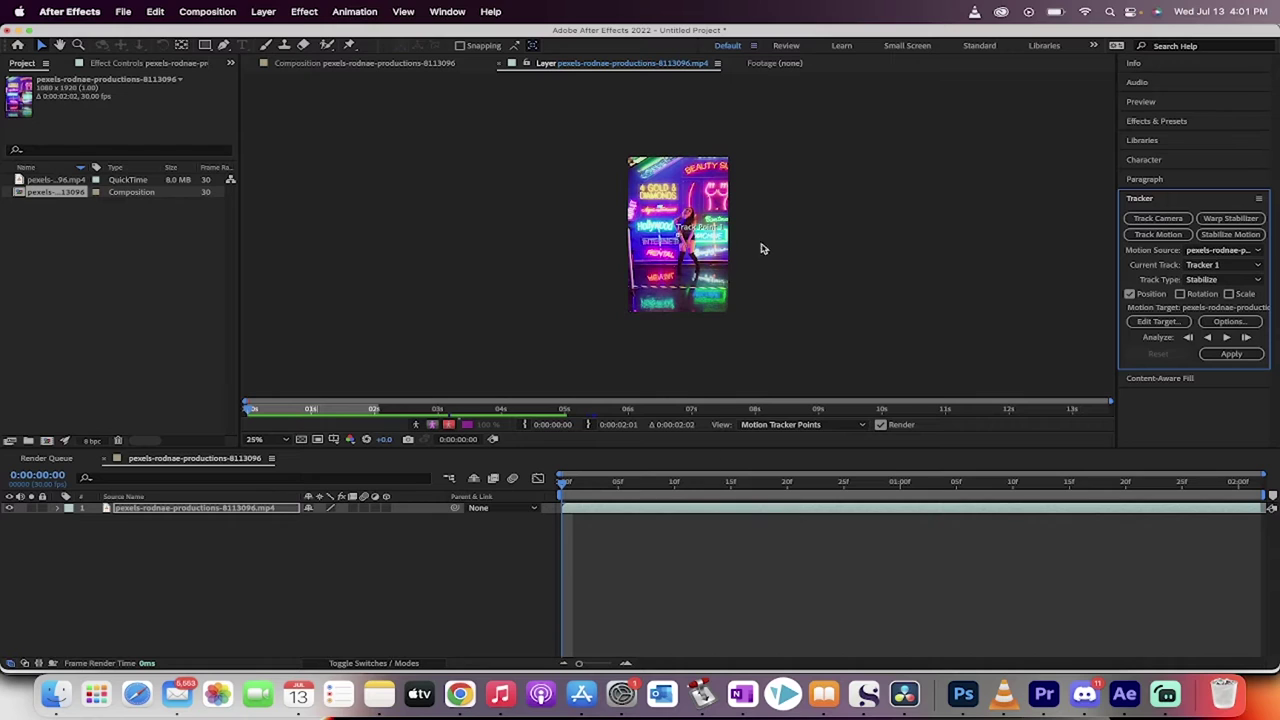
key("period")
key("period")
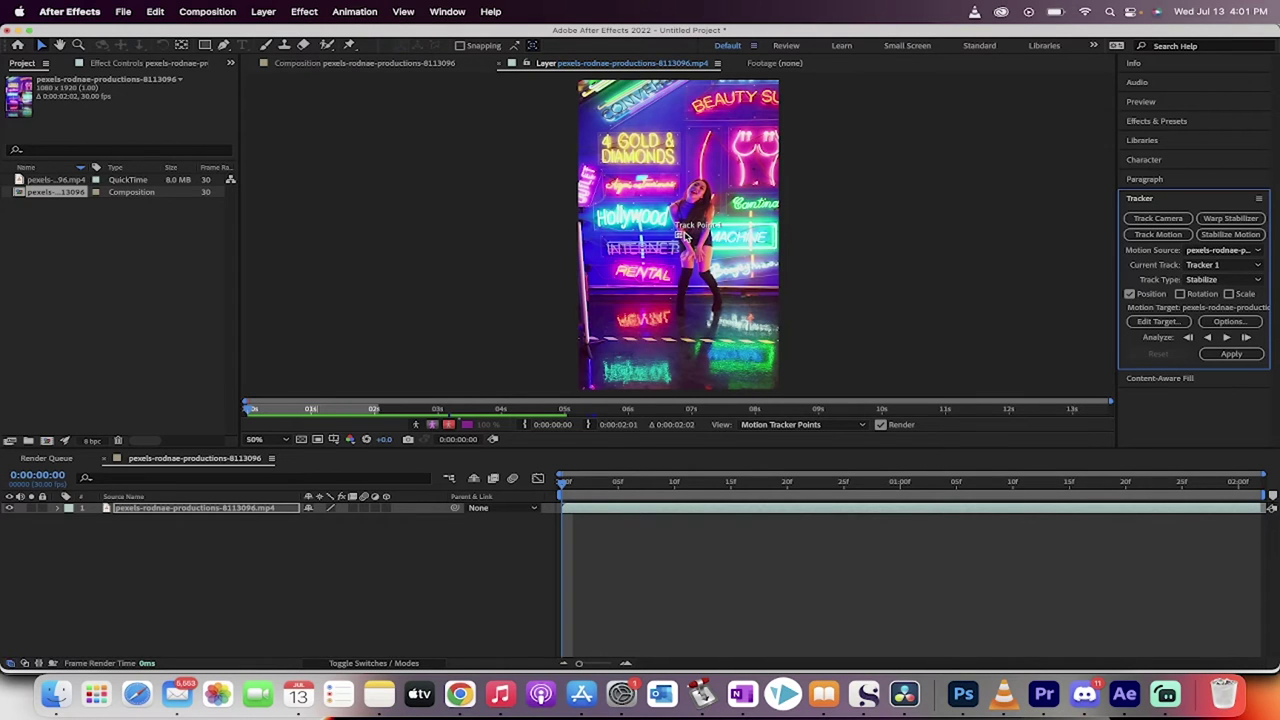
left_click_drag(681, 236, 723, 180)
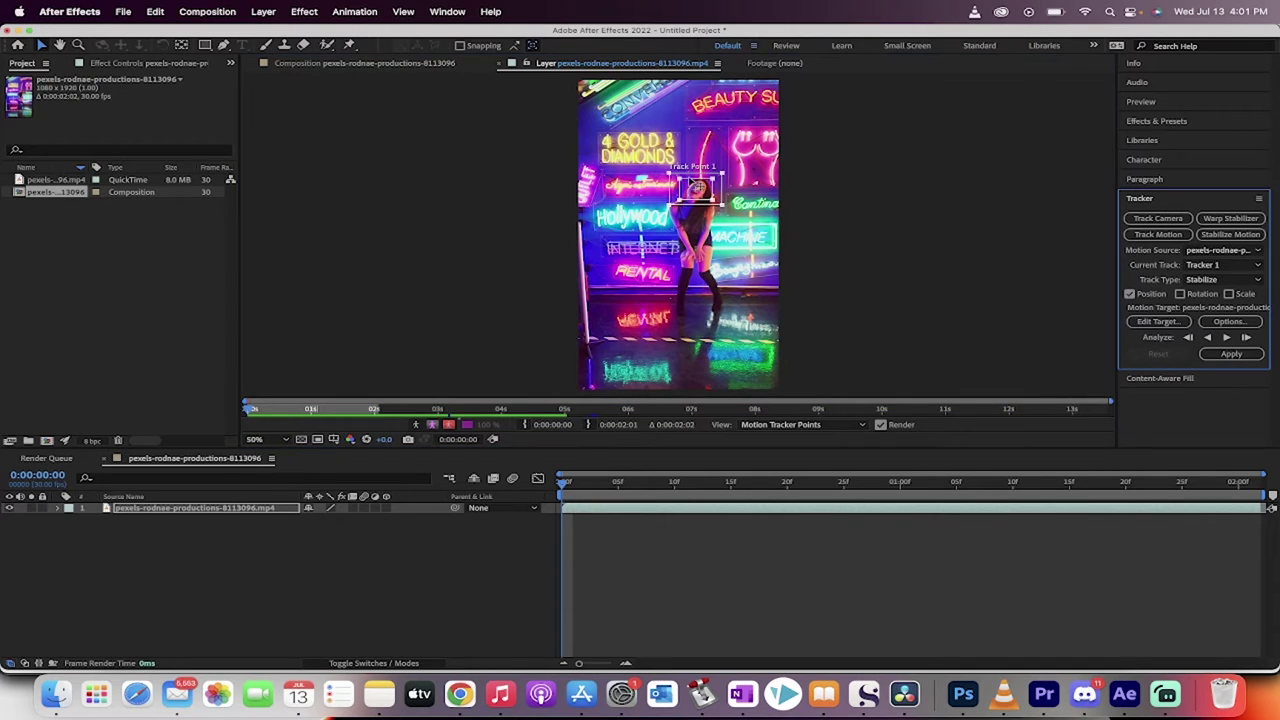
left_click(675, 211)
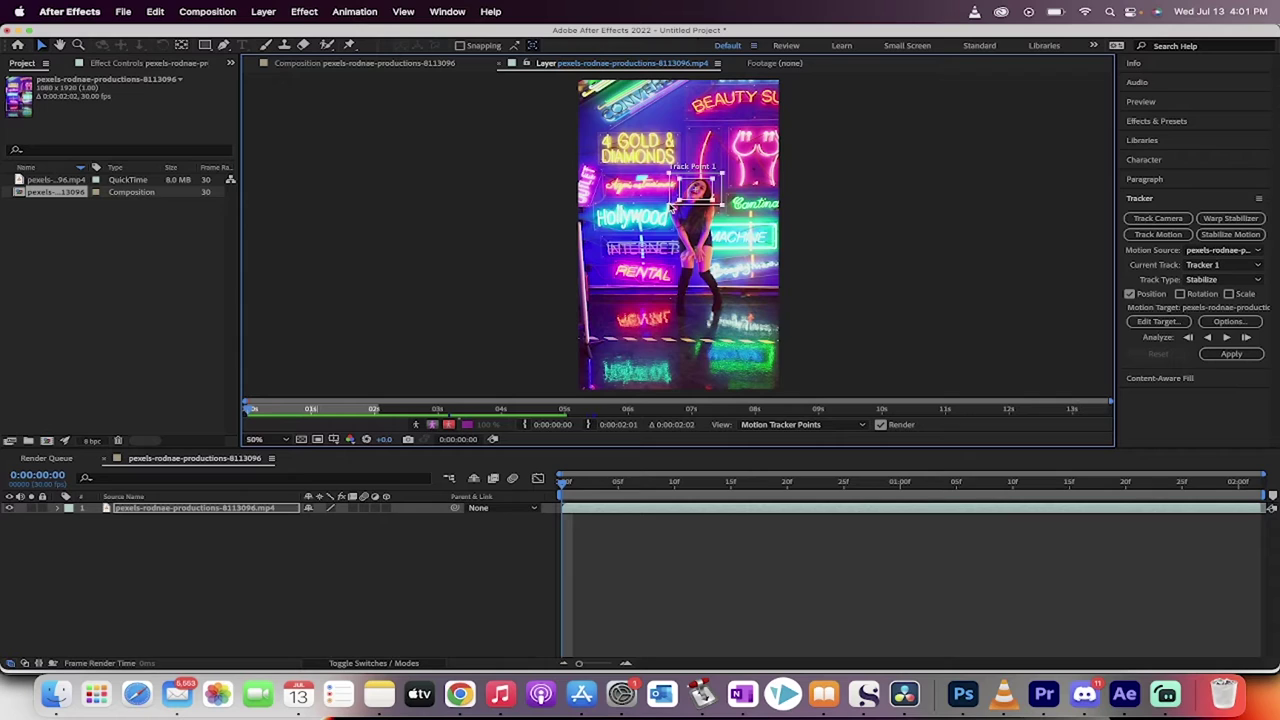
left_click(700, 200)
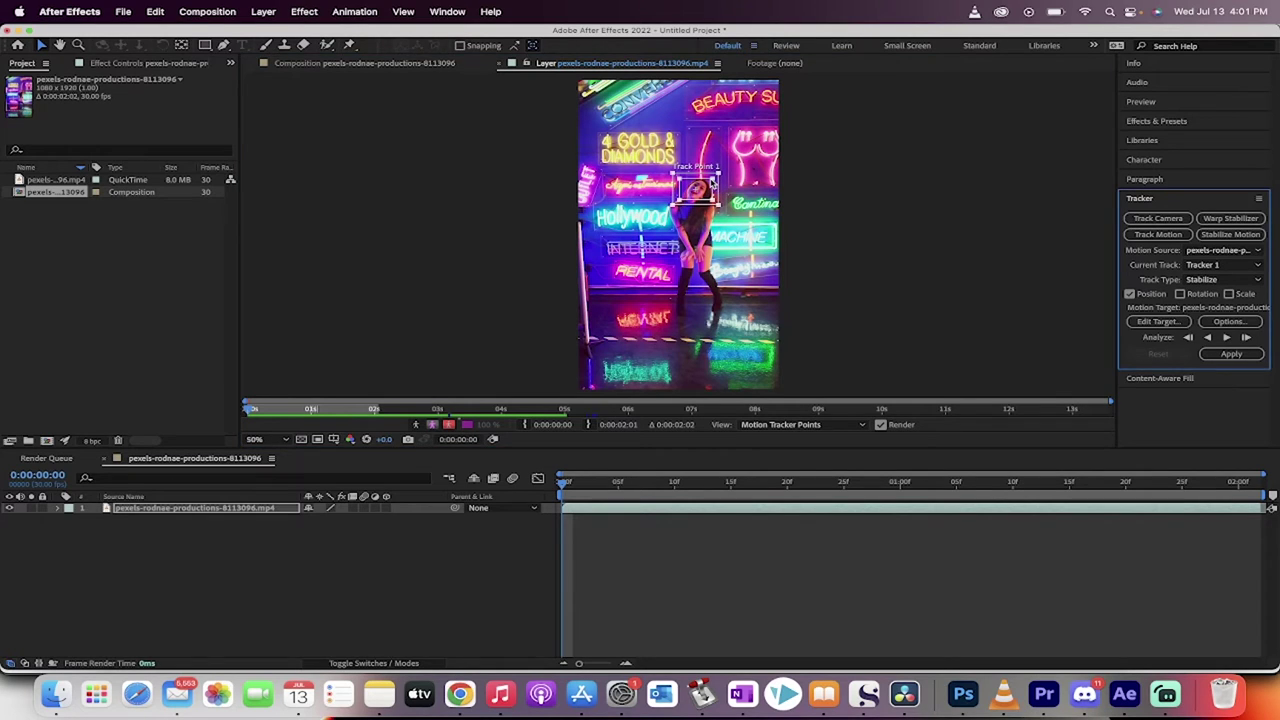
left_click(713, 183)
left_click(713, 183)
Analyze Track Point 1 forward through the clip, then scrub back toward the start.
left_click(1227, 339)
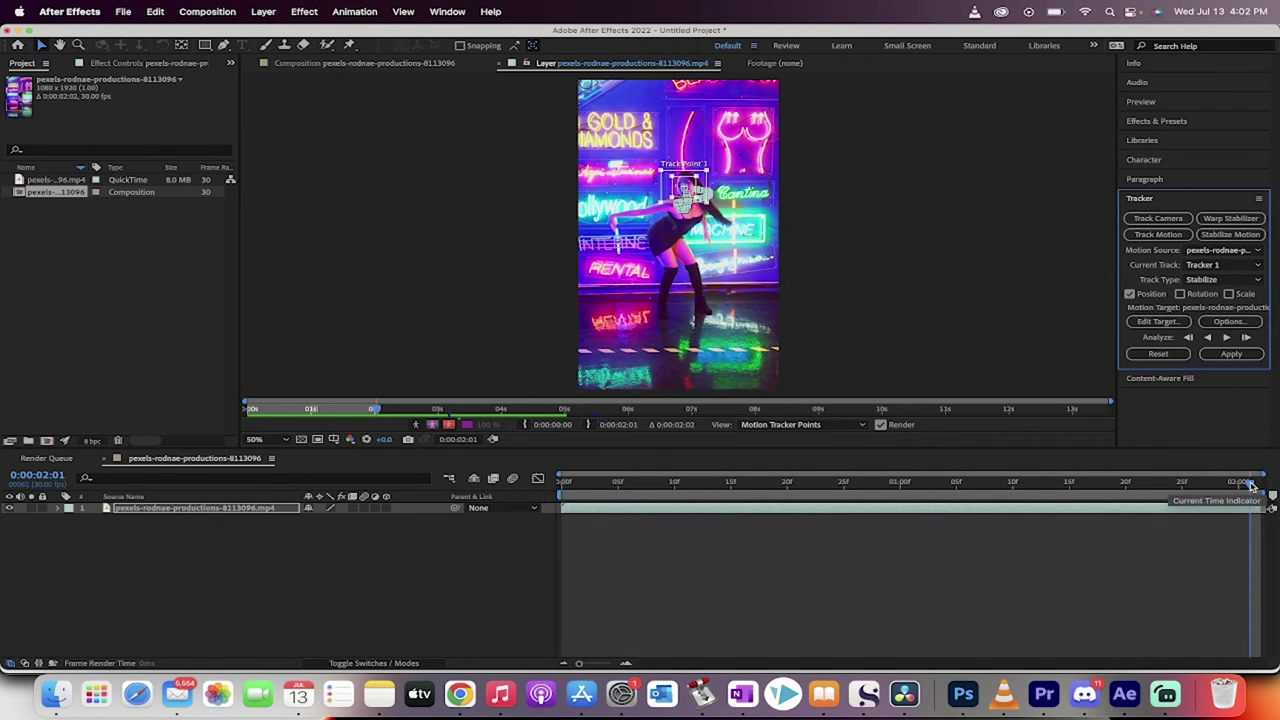
left_click(942, 472)
left_click_drag(942, 466, 843, 488)
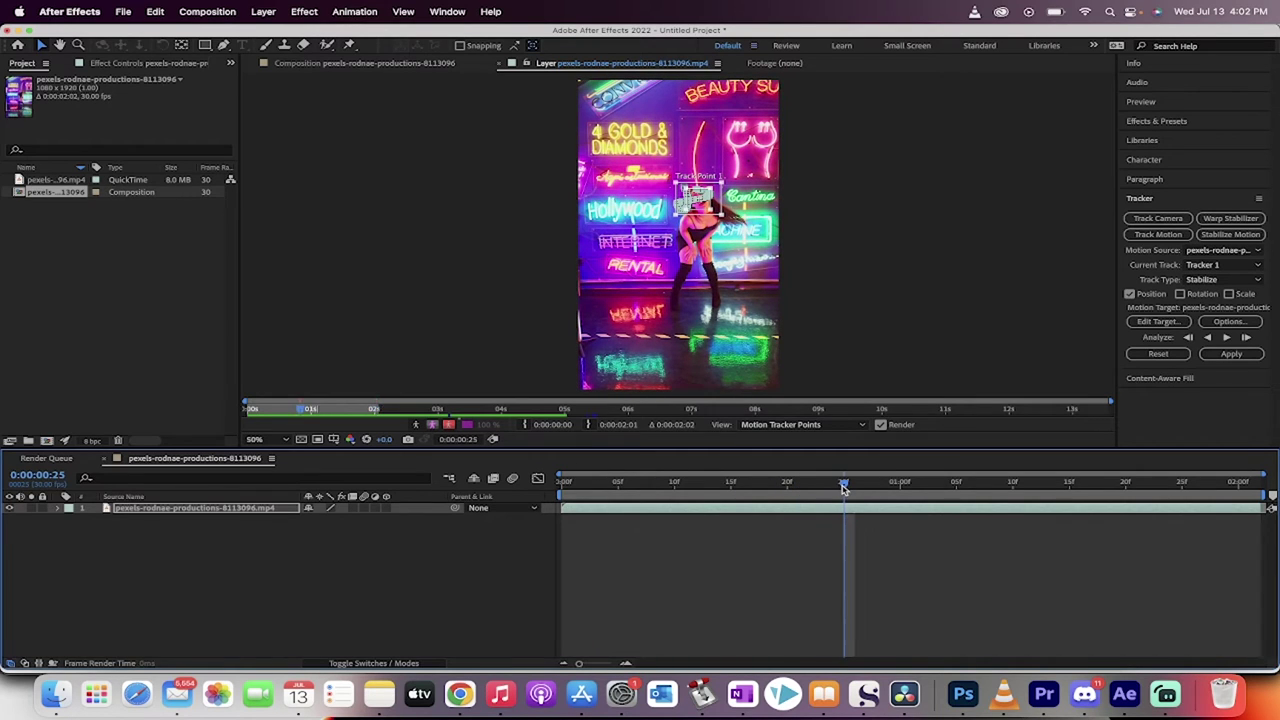
Realign the track point on the face, return to frame 0, and select the dance layer.
left_click_drag(704, 211, 697, 199)
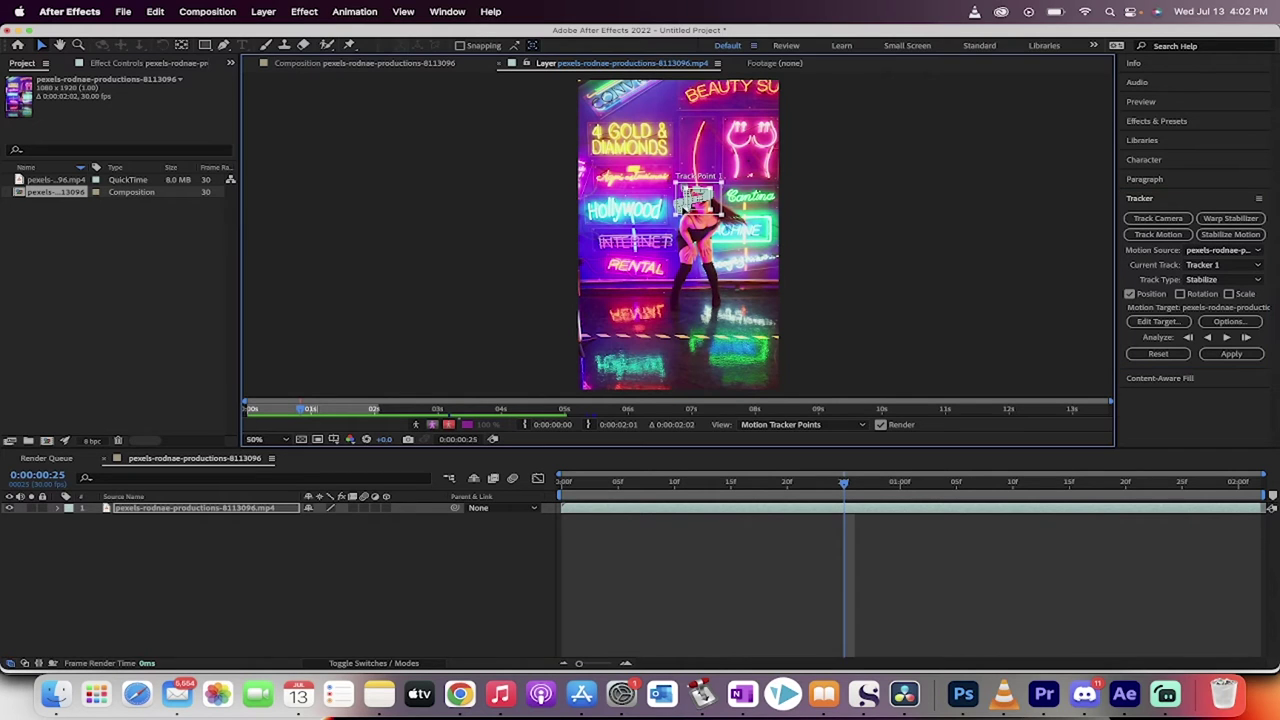
left_click(510, 493)
key("Home")
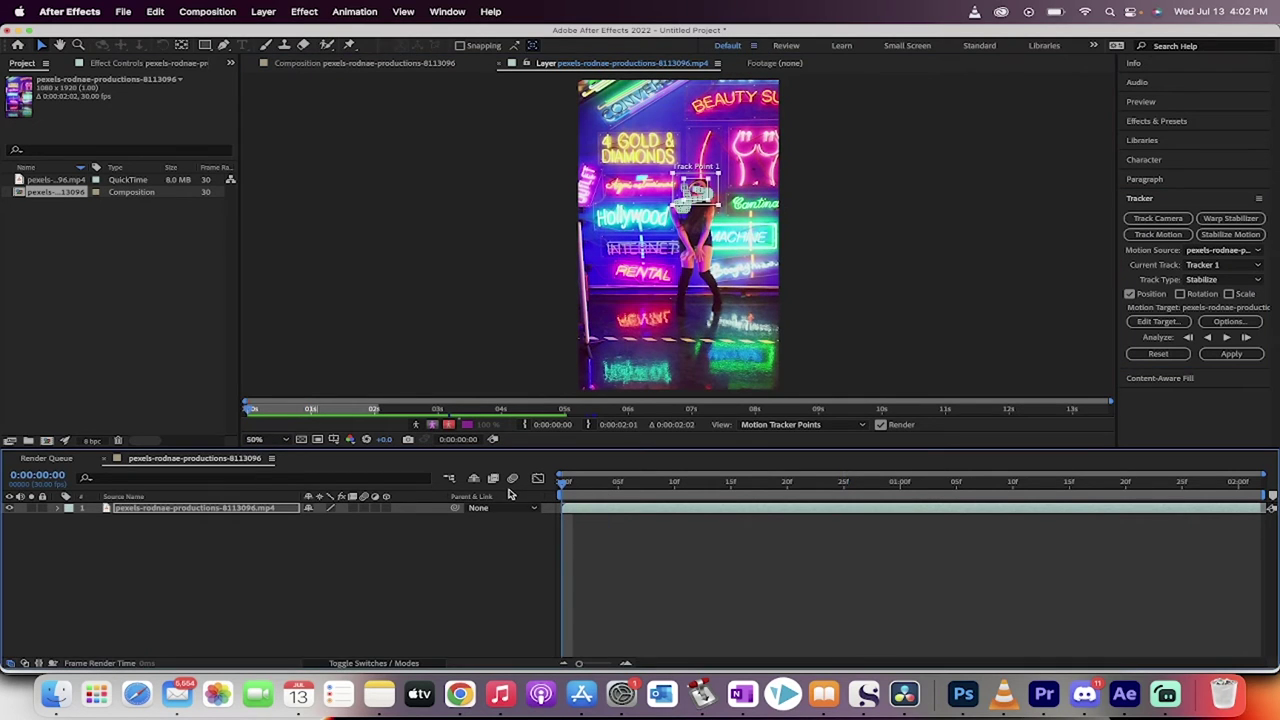
left_click(238, 510)
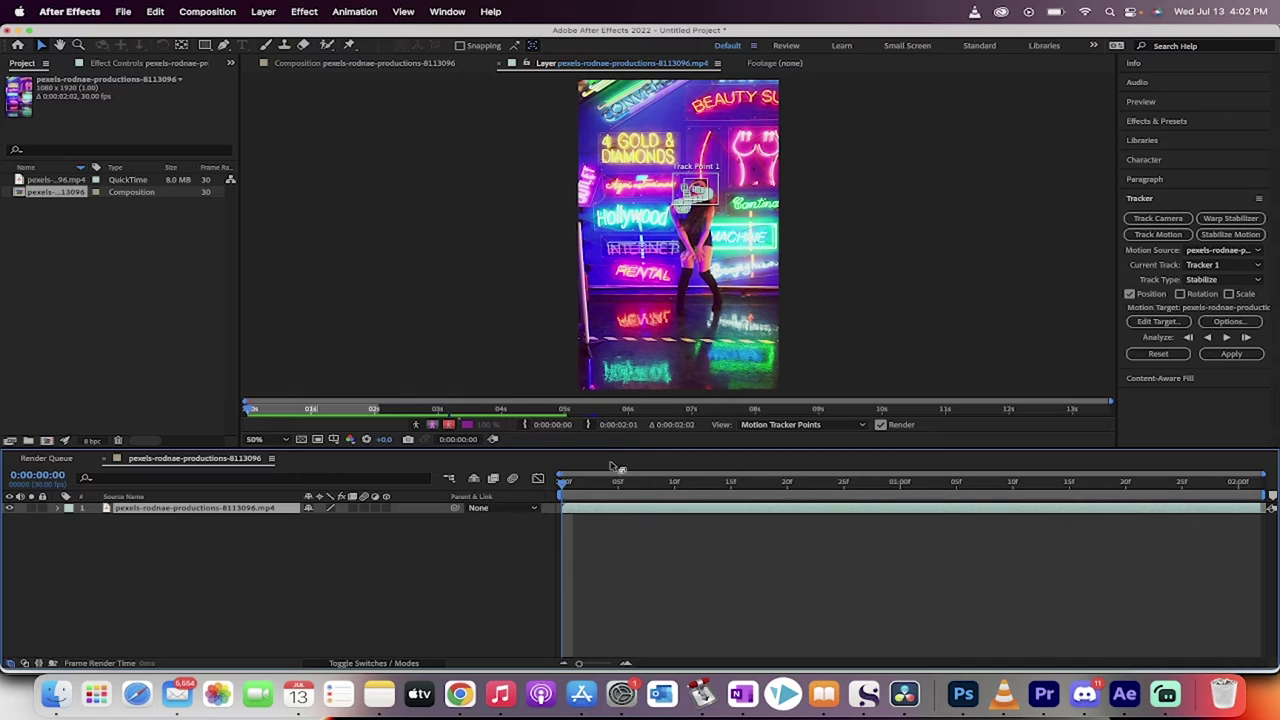
Apply the face track to the dance clip layer with Apply Dimensions set to X and Y.
left_click(1232, 355)
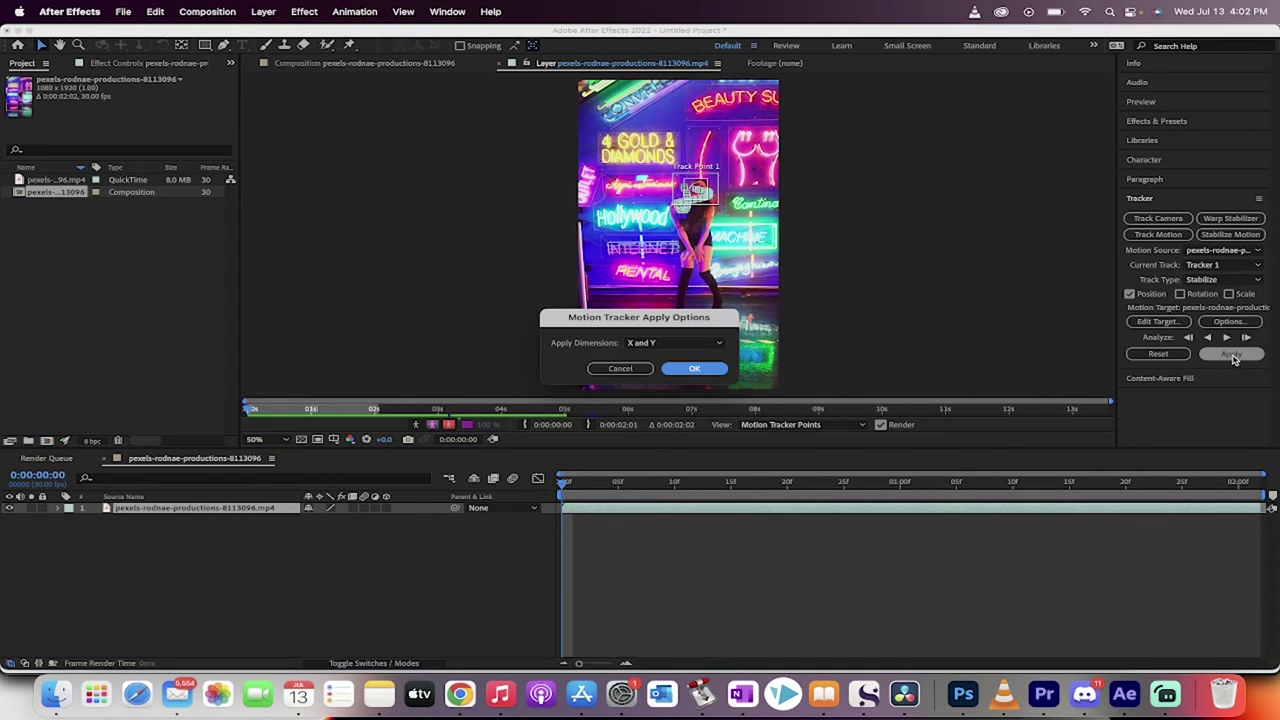
left_click(670, 344)
left_click(632, 346)
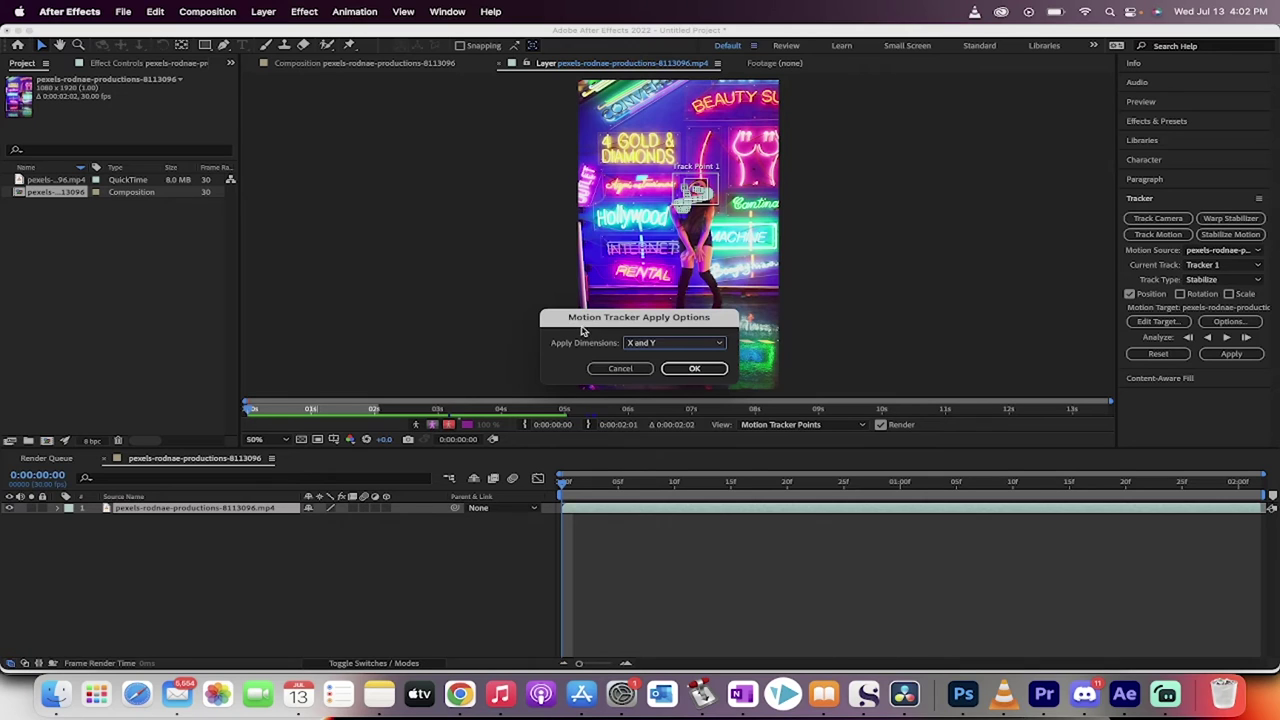
left_click(696, 370)
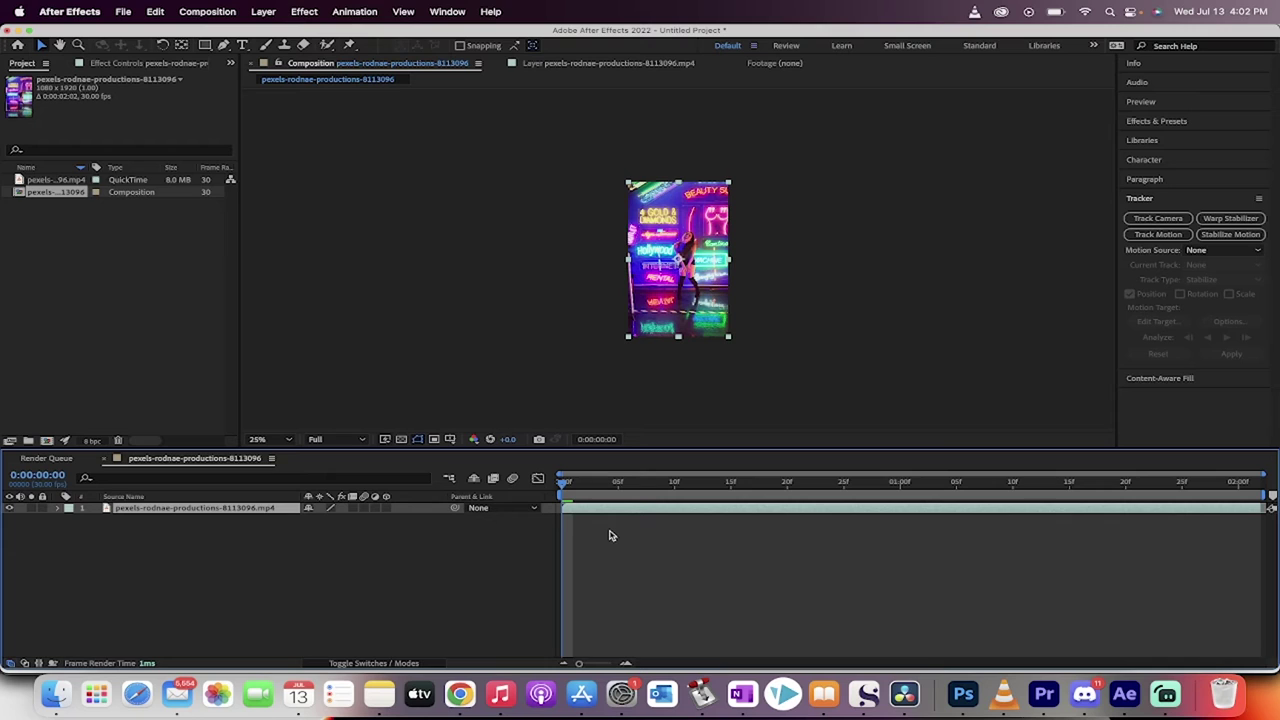
key("space")
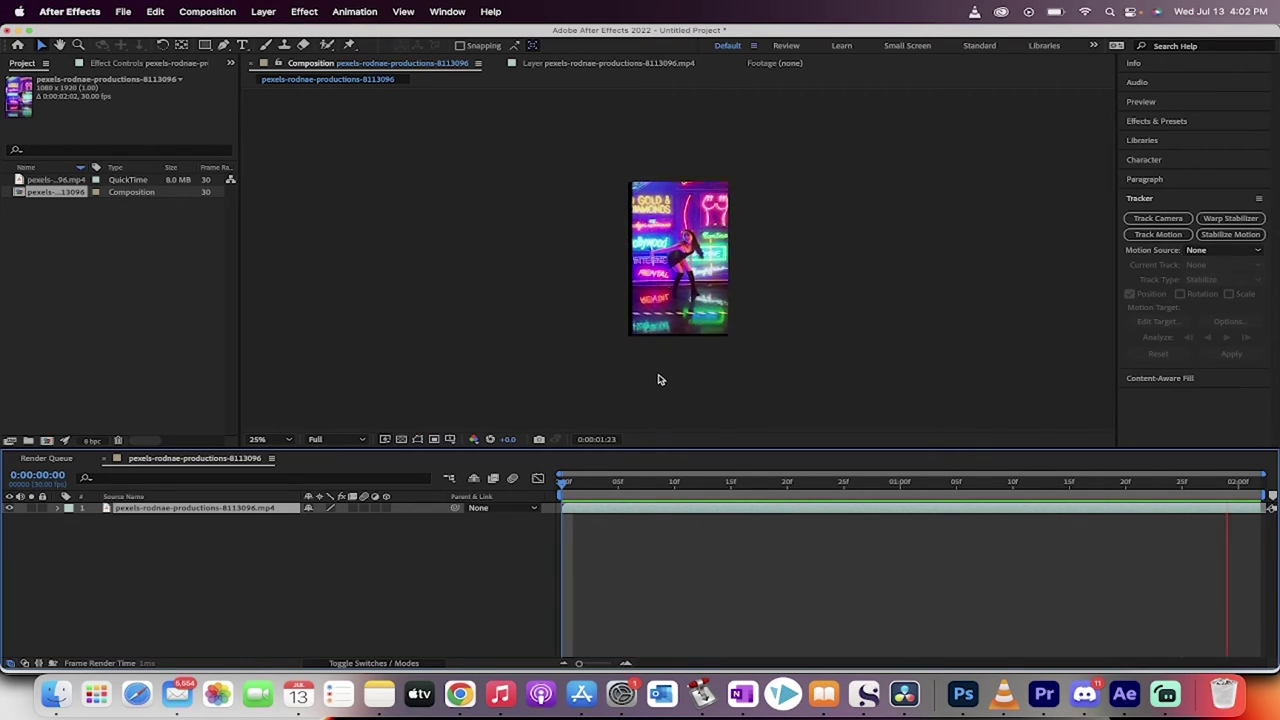
key("period")
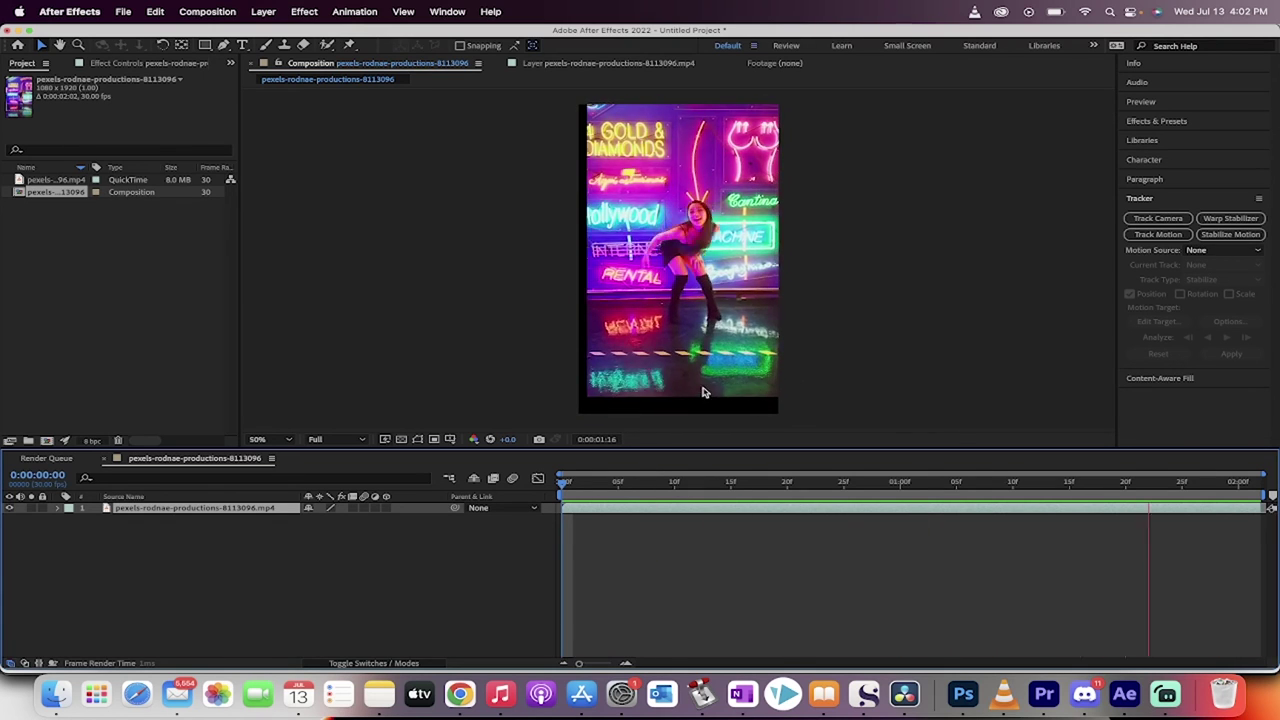
left_click(614, 508)
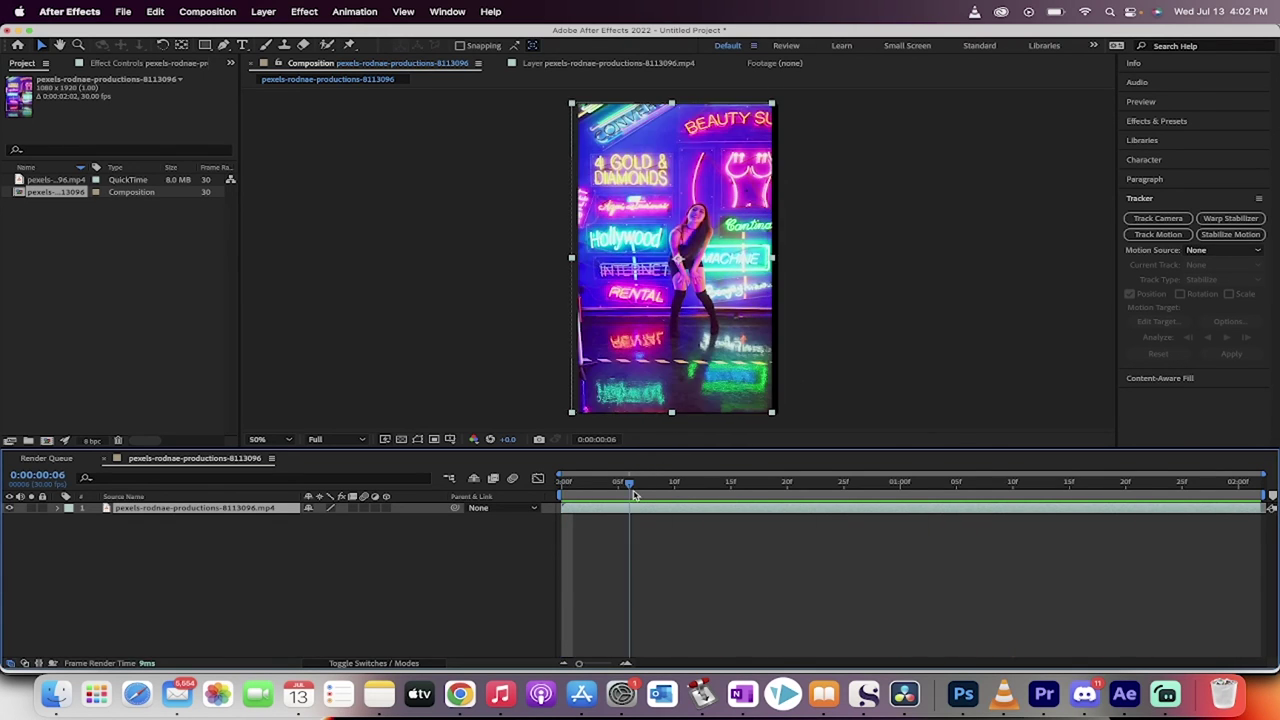
left_click_drag(565, 483, 1010, 486)
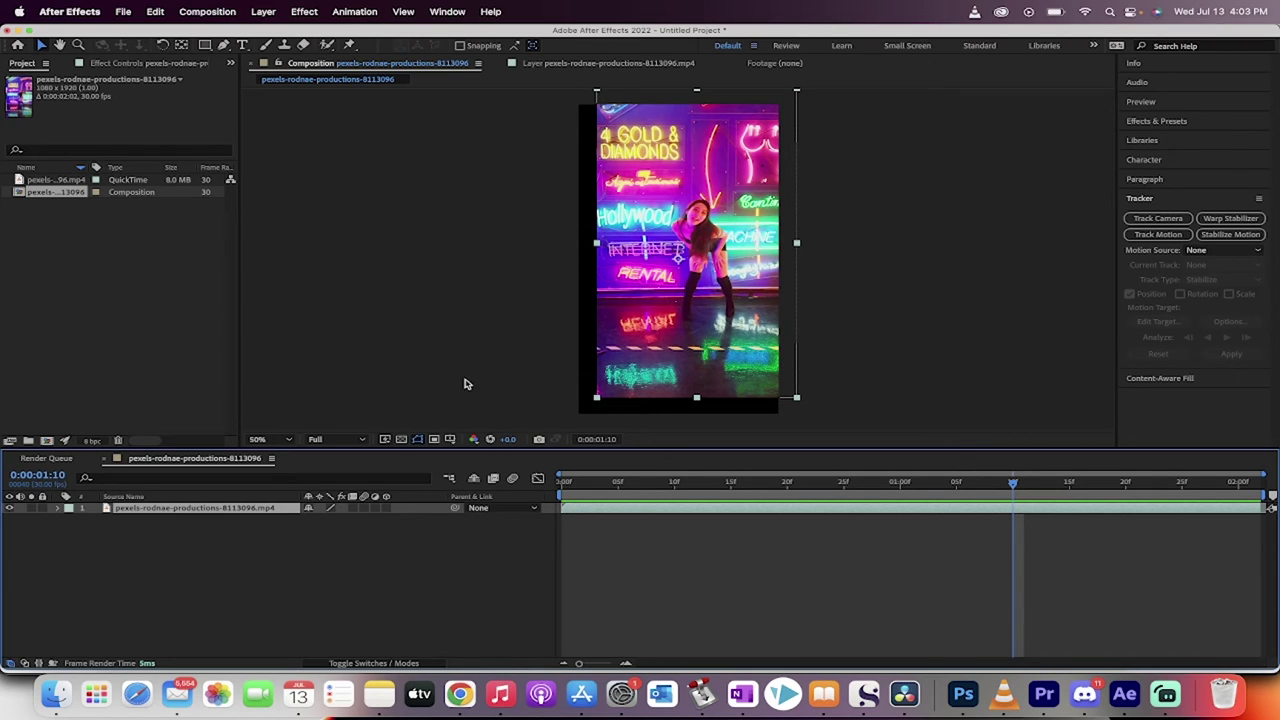
left_click_drag(597, 489, 565, 489)
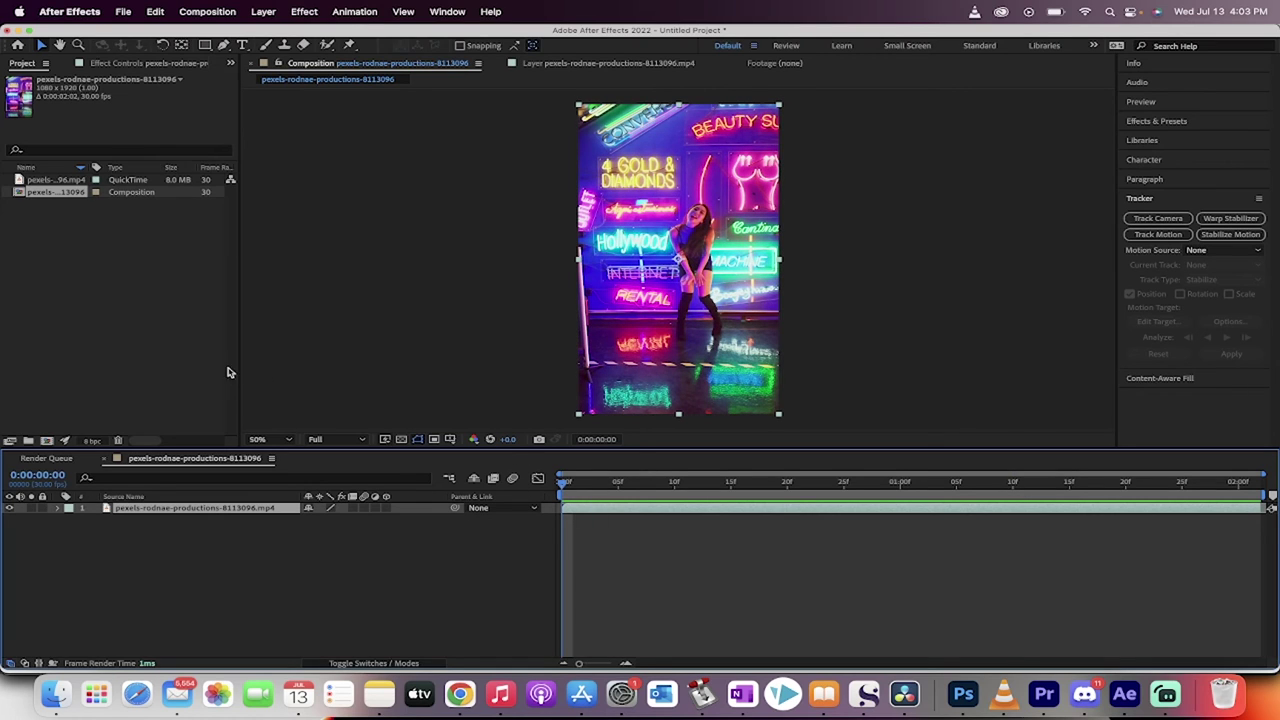
Reveal the layer's Transform Scale and scrub it up, checking later frames for black edges.
left_click(58, 509)
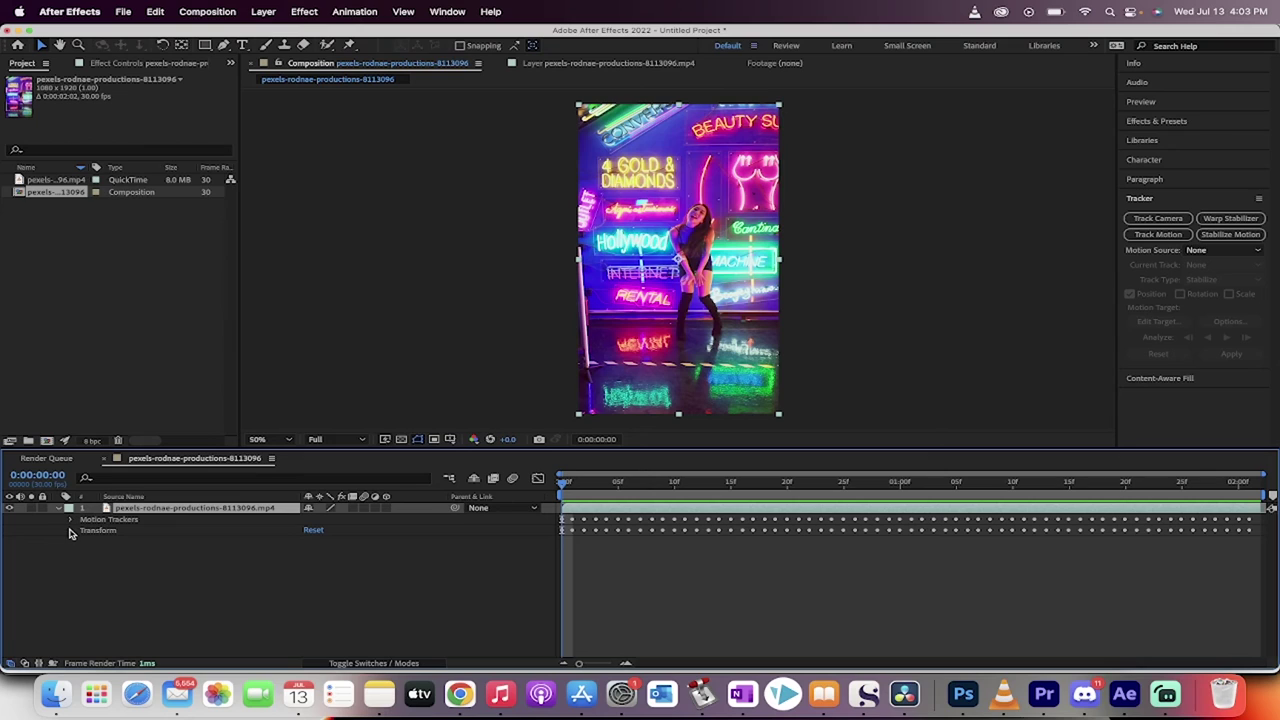
left_click(71, 532)
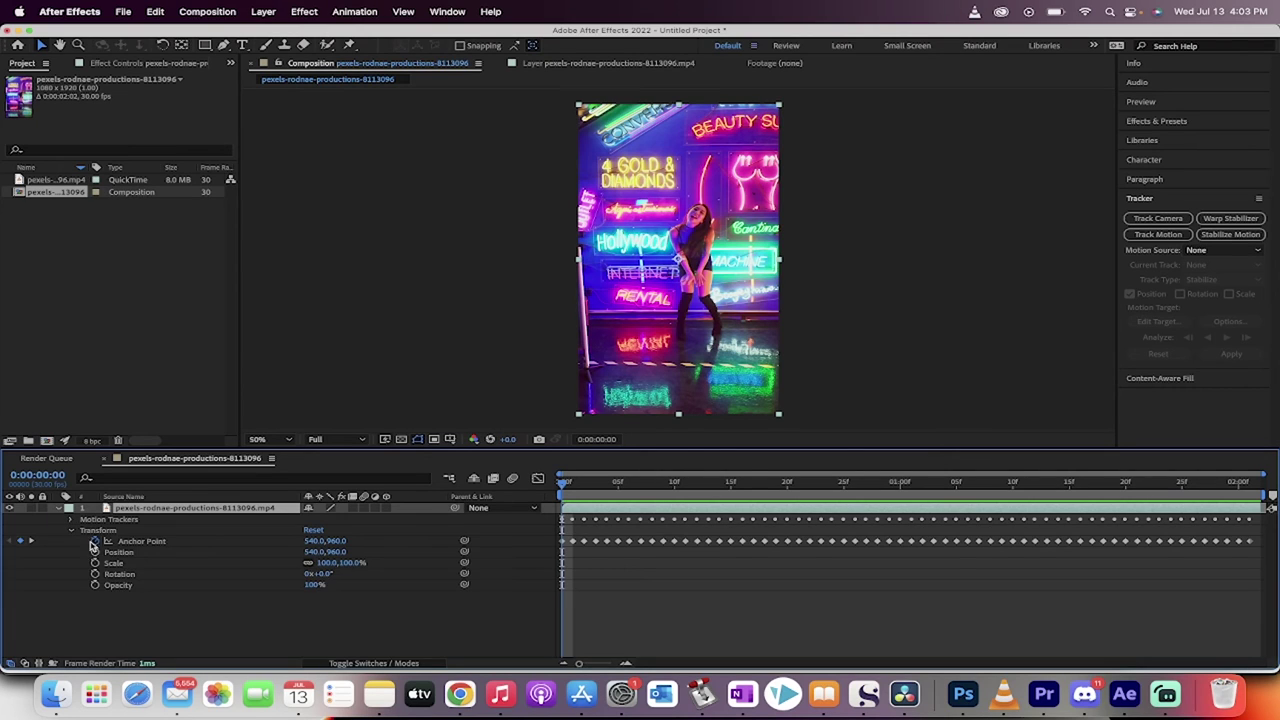
left_click(115, 574)
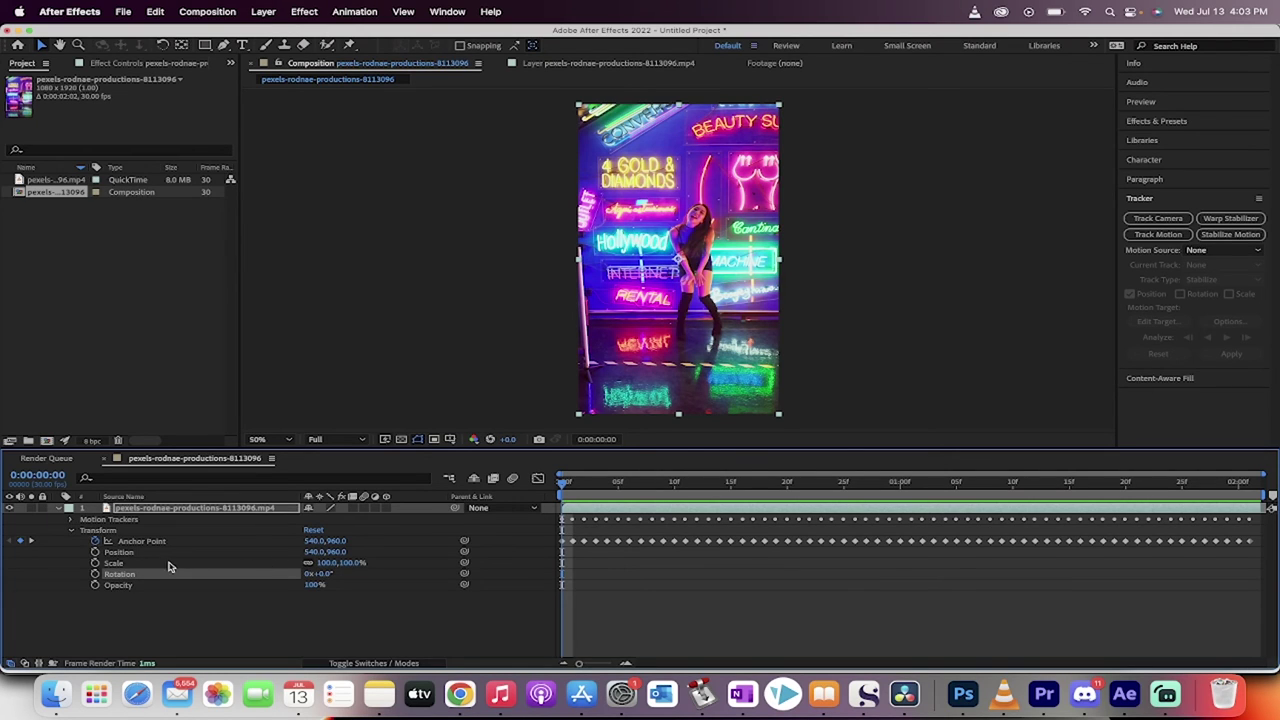
left_click(120, 563)
left_click_drag(325, 563, 362, 565)
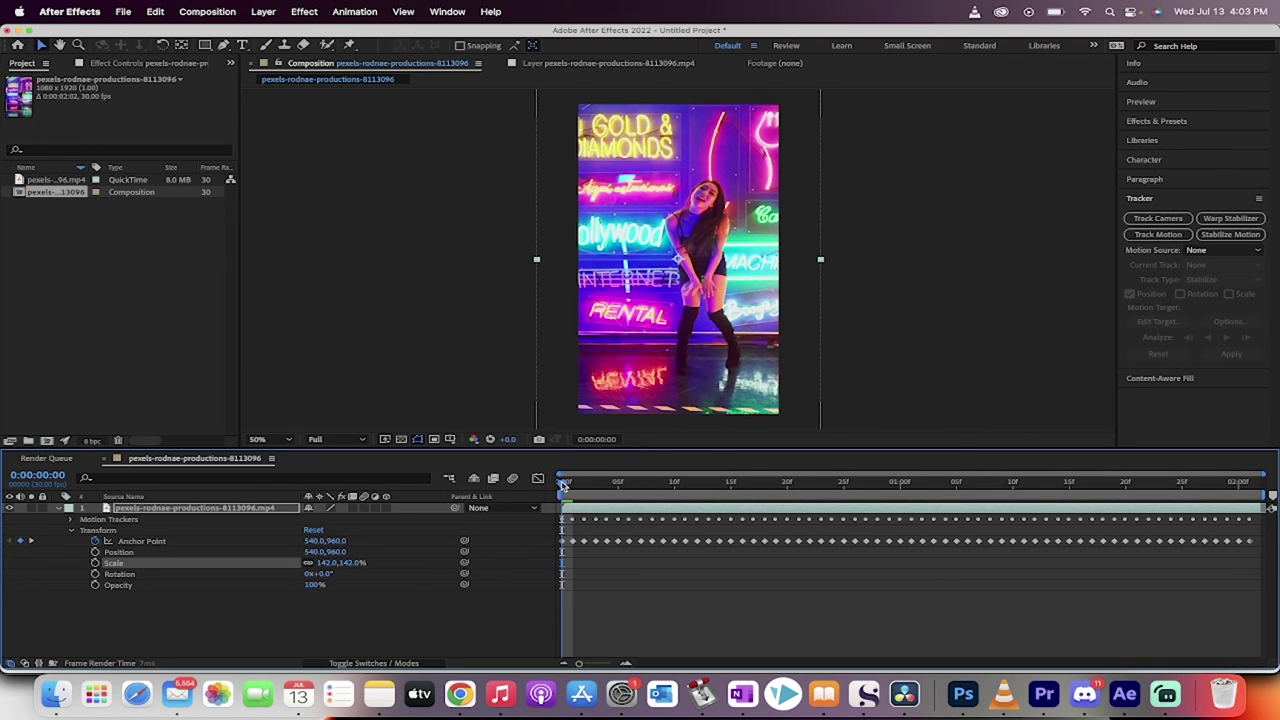
left_click_drag(566, 481, 1275, 523)
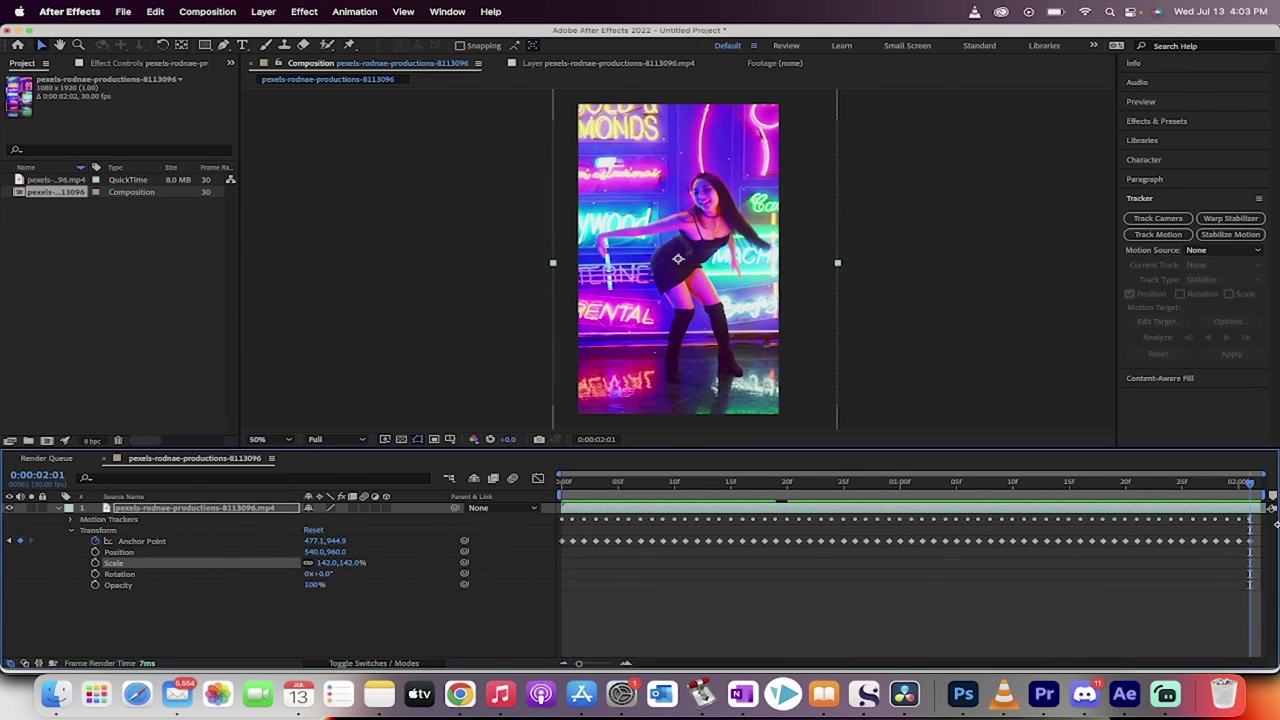
Set the layer's Scale to exactly 138% and return to the first frame.
left_click(325, 563)
type("138")
key("Return")
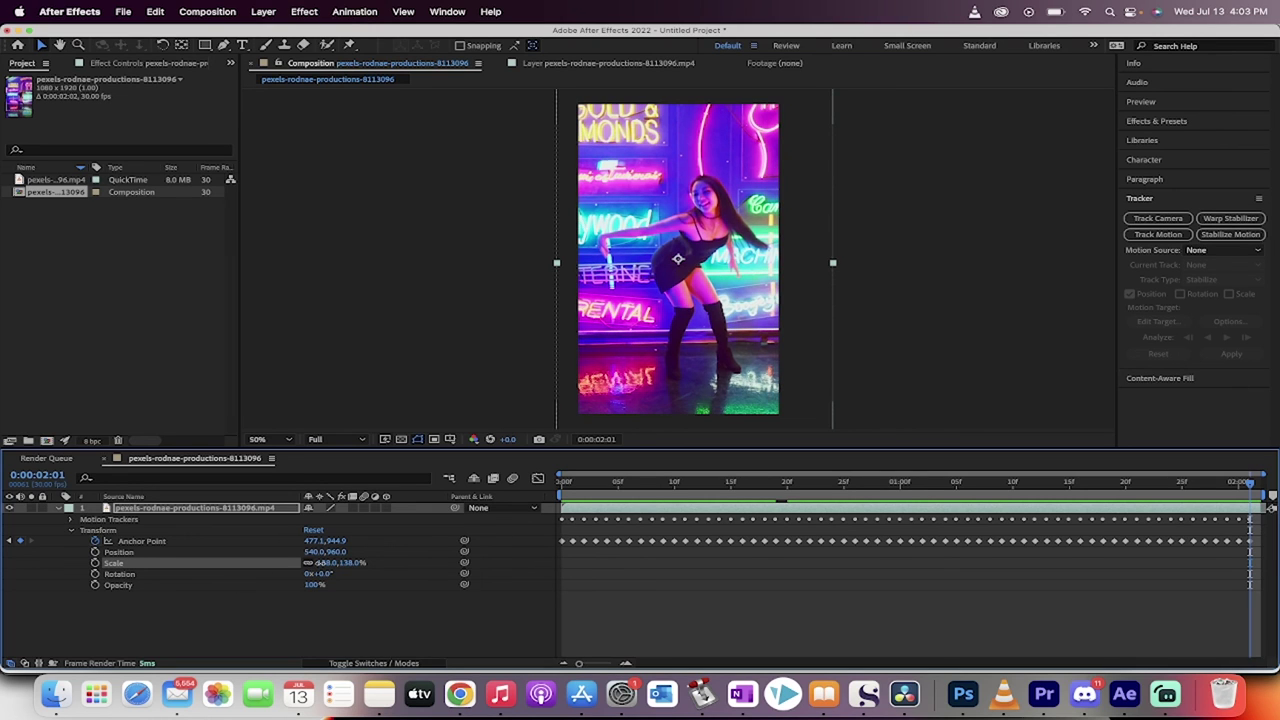
key("Home")
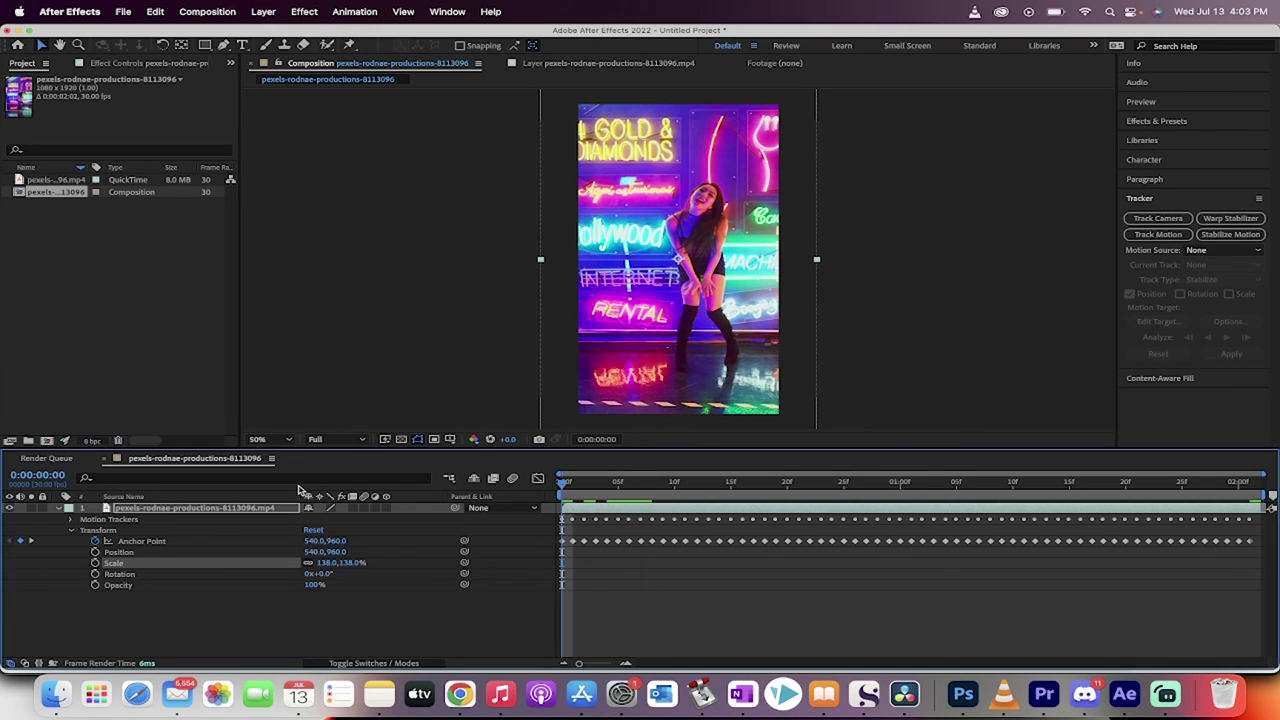
left_click(258, 440)
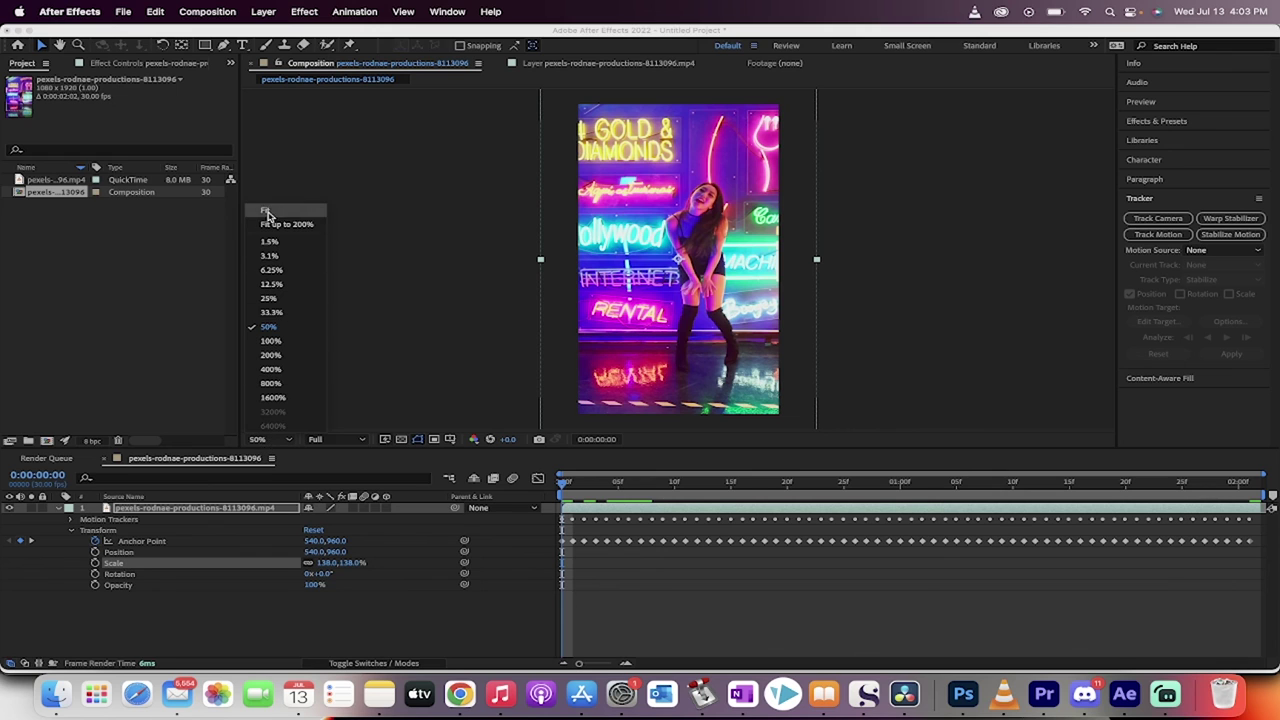
left_click(272, 217)
key("space")
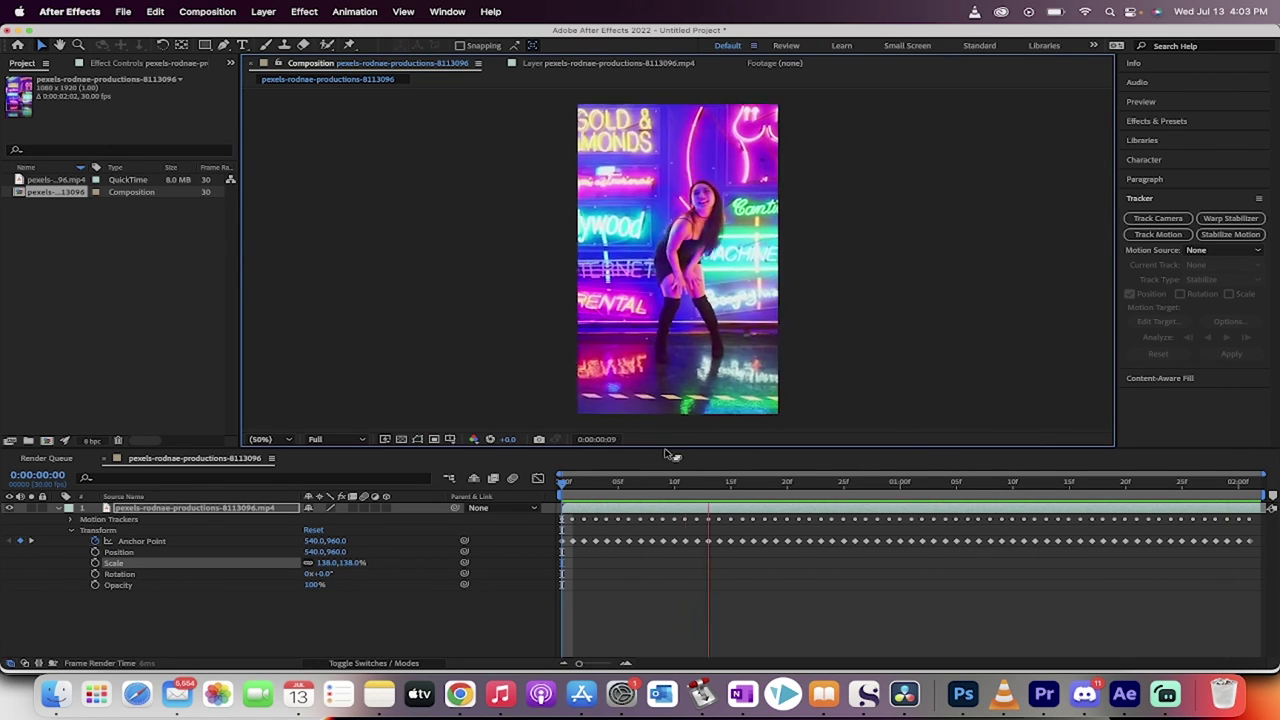
key("space")
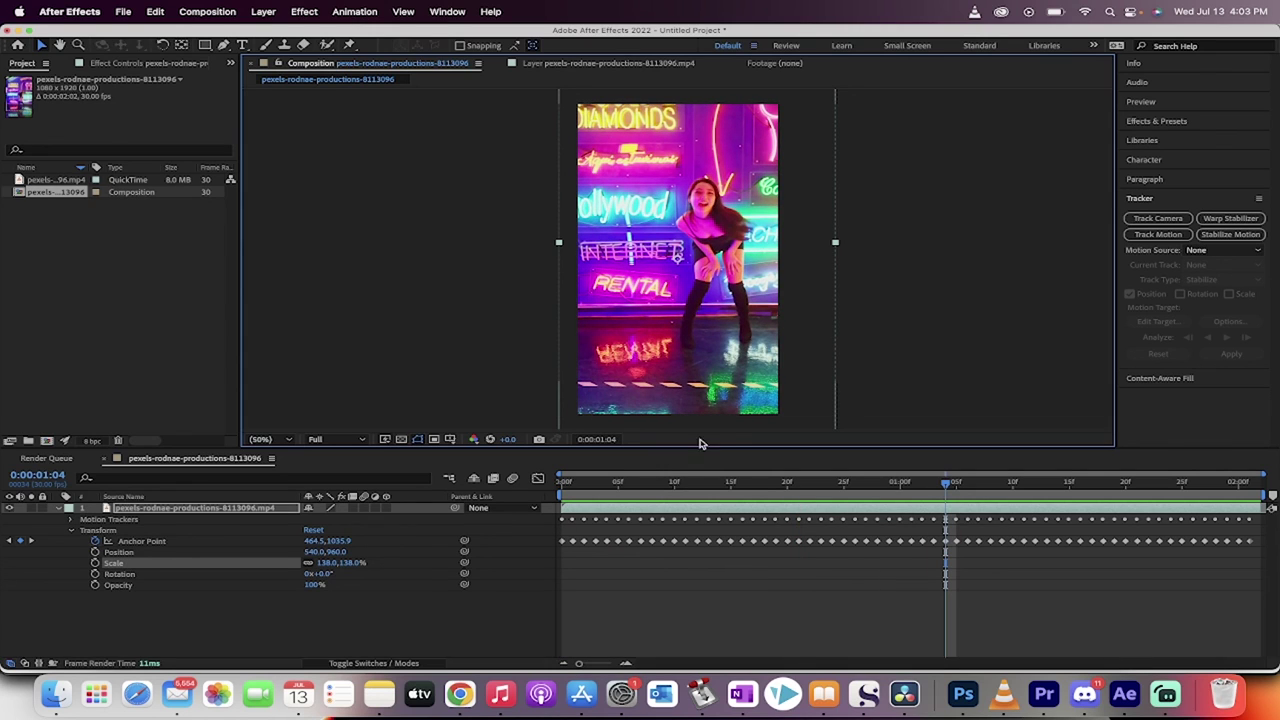